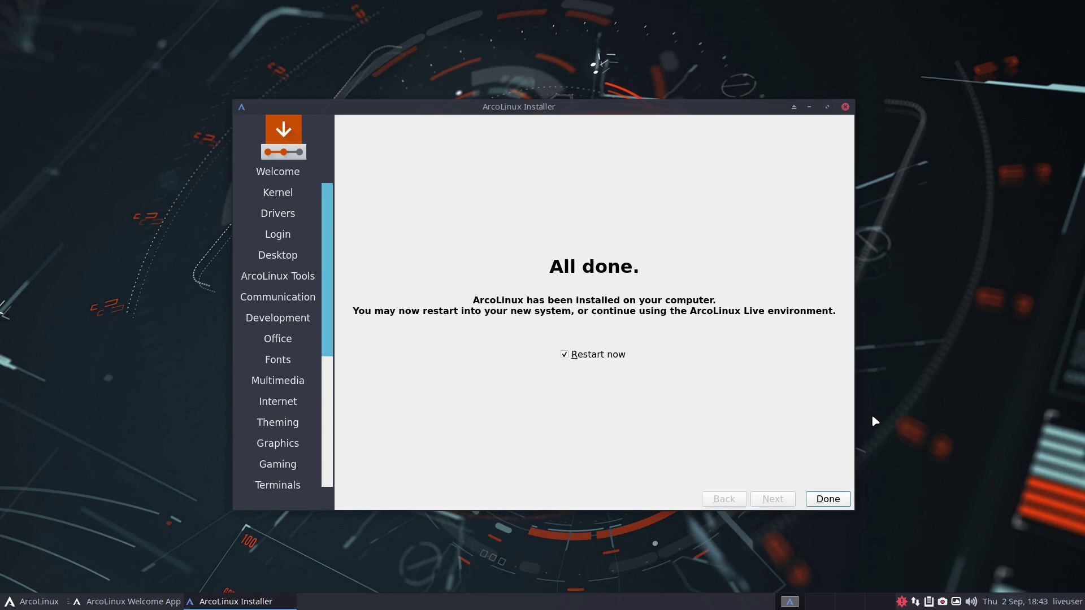
- Run the iso command in a terminal to show the release details, then close the terminal
click(81, 371)
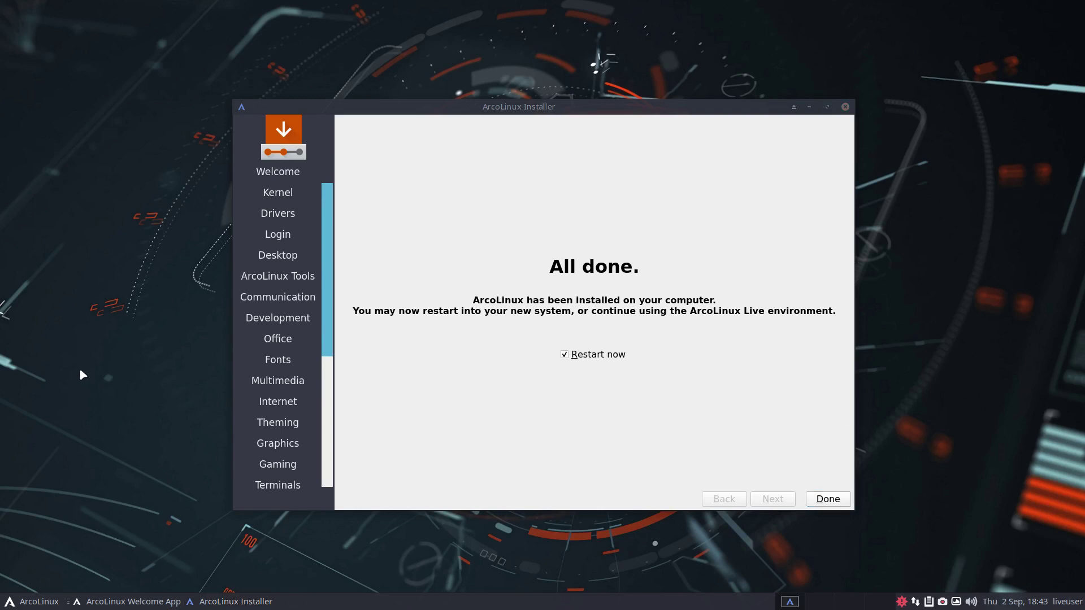
key(ctrl+alt+Return)
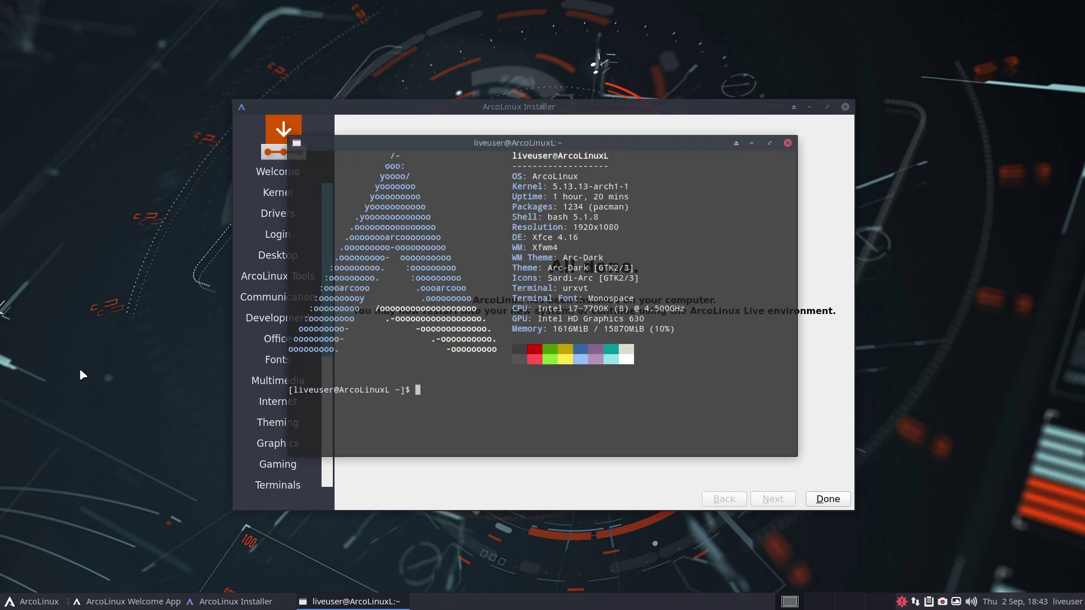
text(iso)
key(Return)
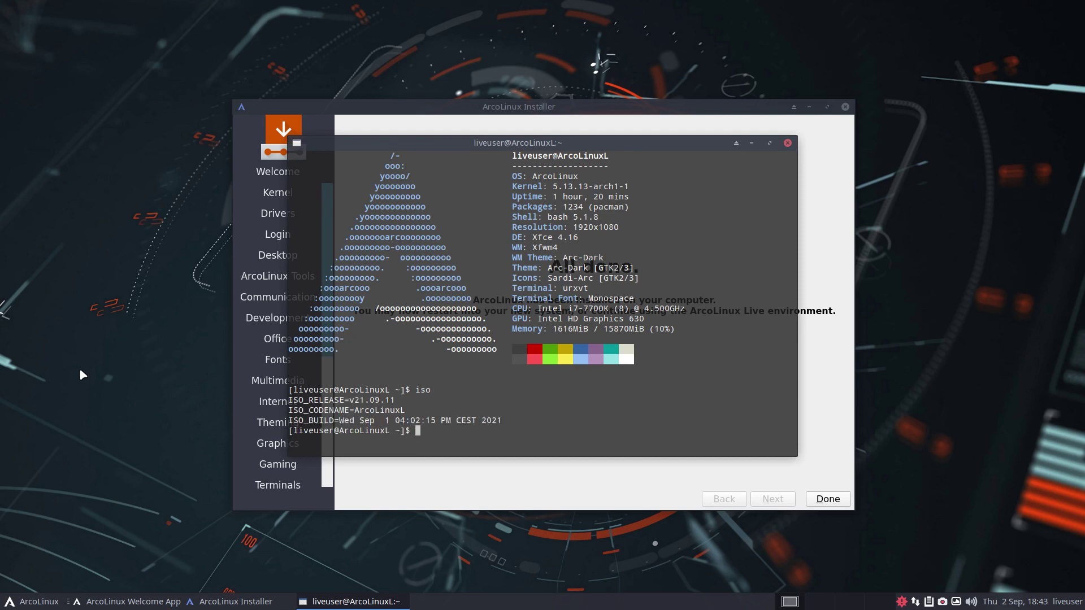
click(787, 143)
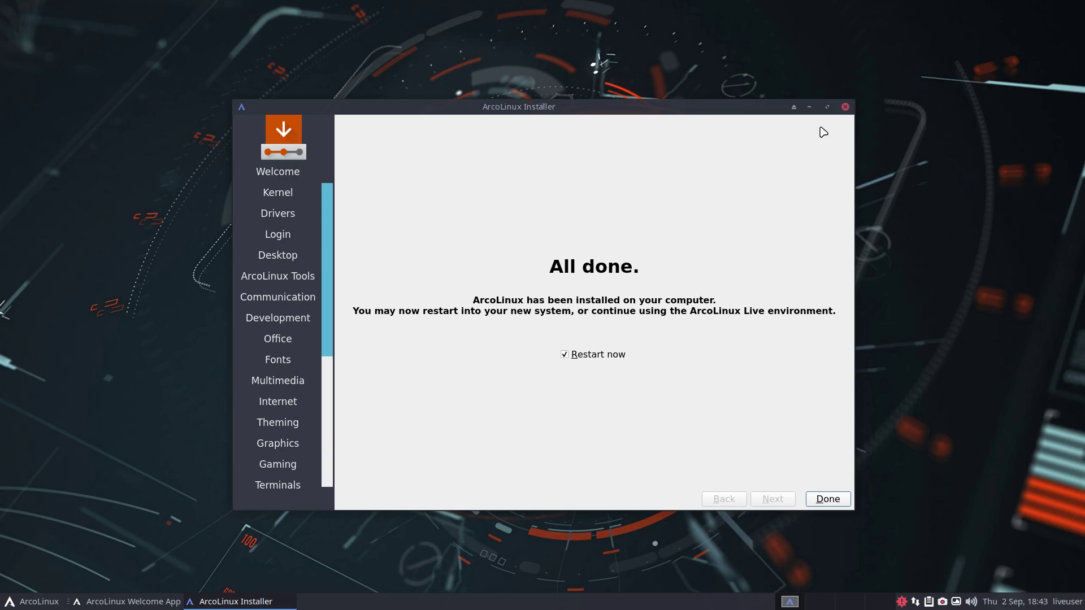
- Close the finished installer without restarting, then launch a new installation and cancel it
click(629, 355)
click(823, 499)
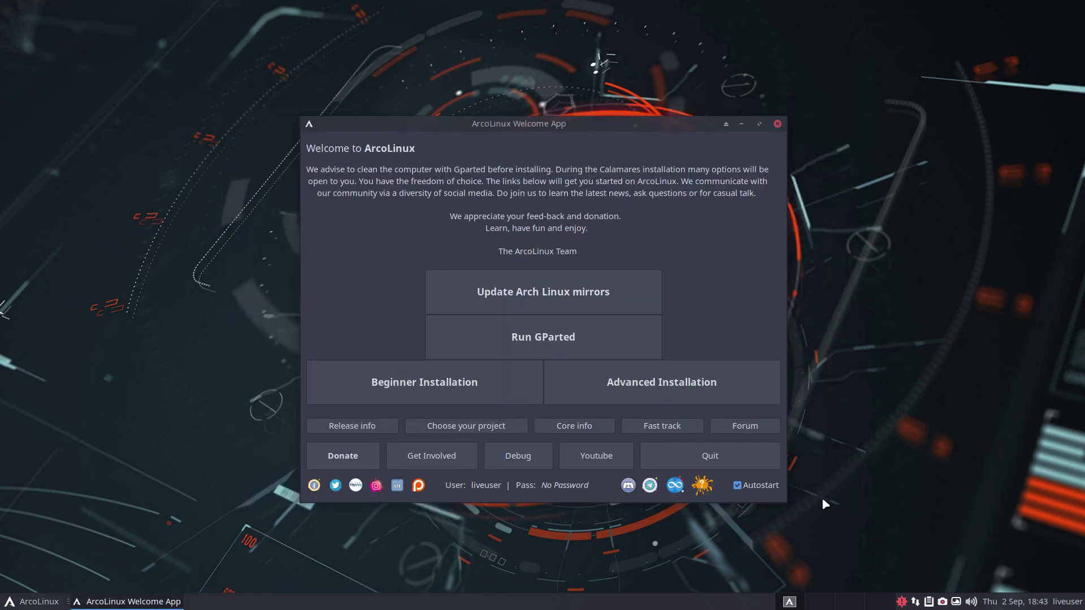
click(595, 401)
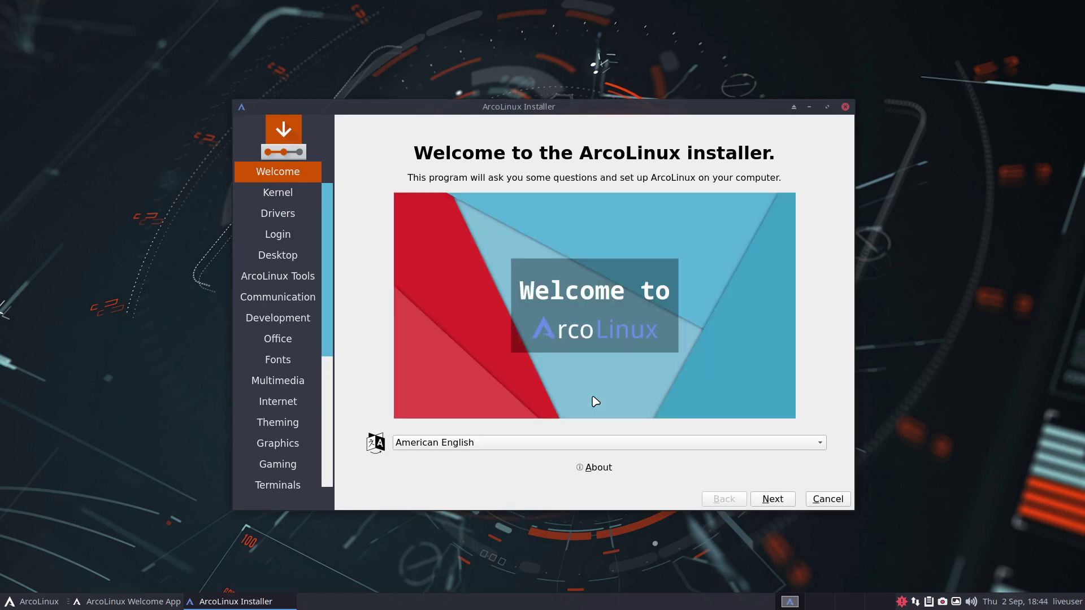
click(827, 499)
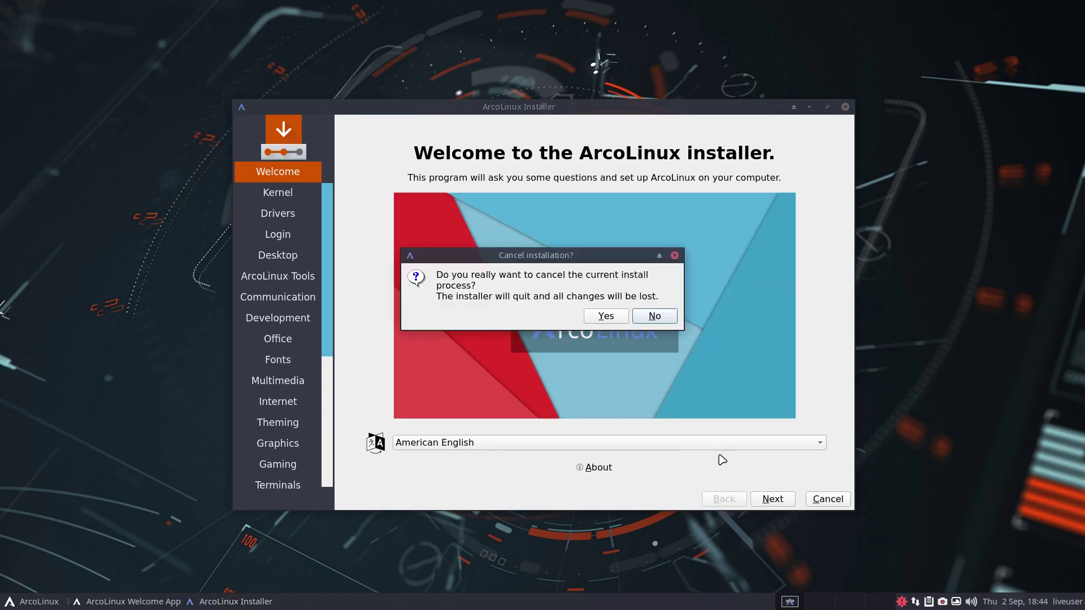
click(608, 317)
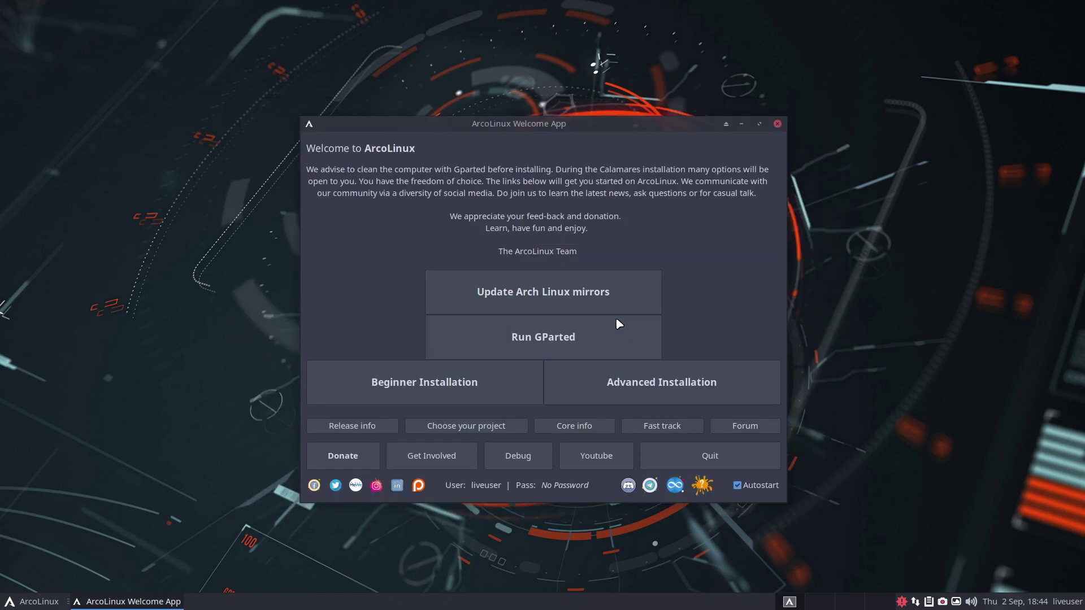
- Launch the beginner installation and cancel it, then start the Advanced Installation
click(484, 382)
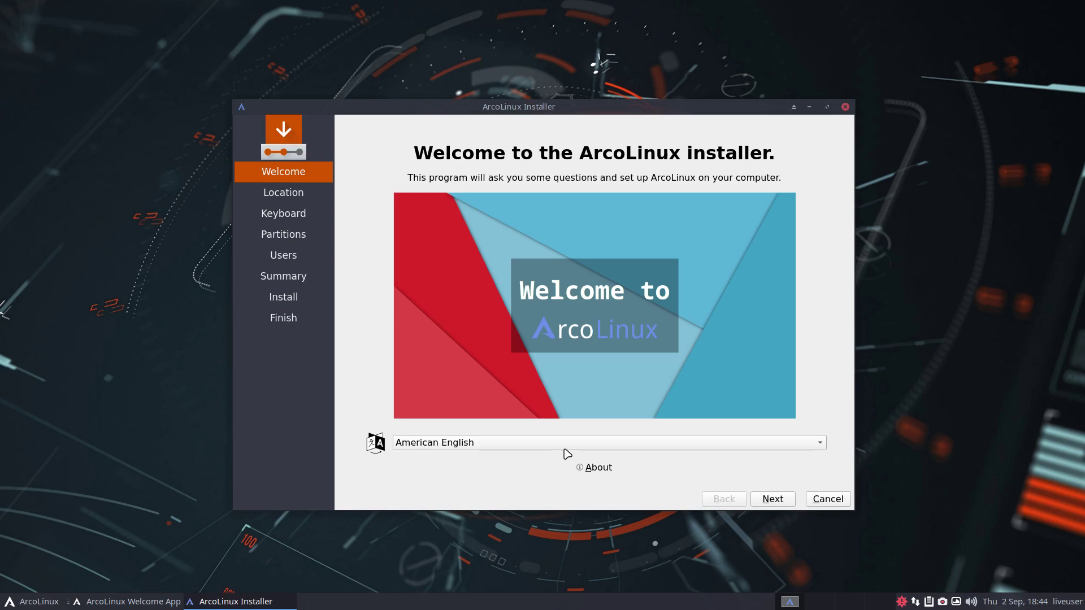
click(827, 499)
click(605, 316)
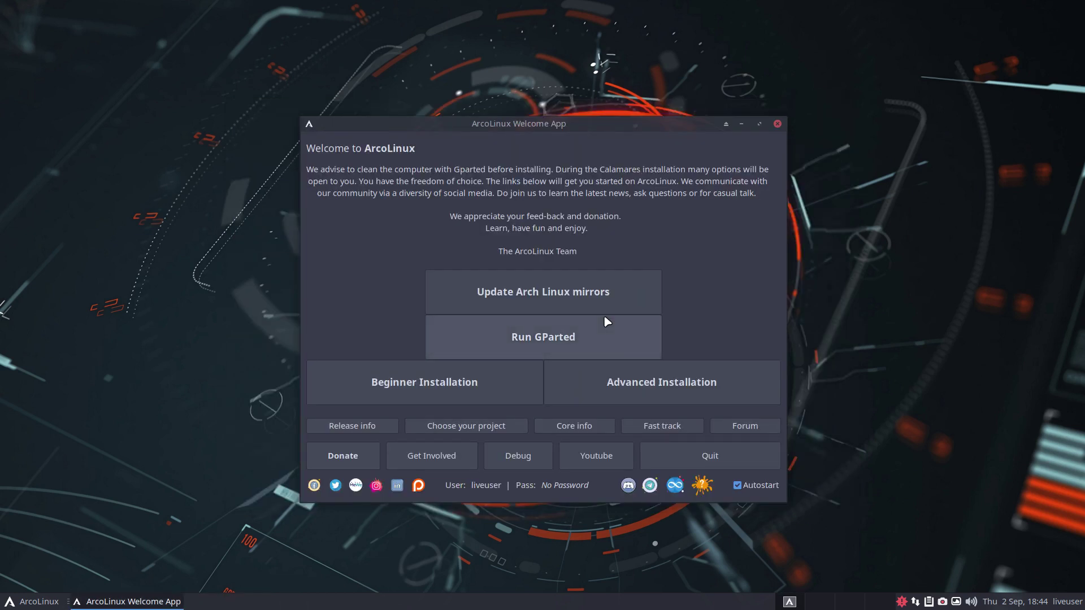
click(625, 385)
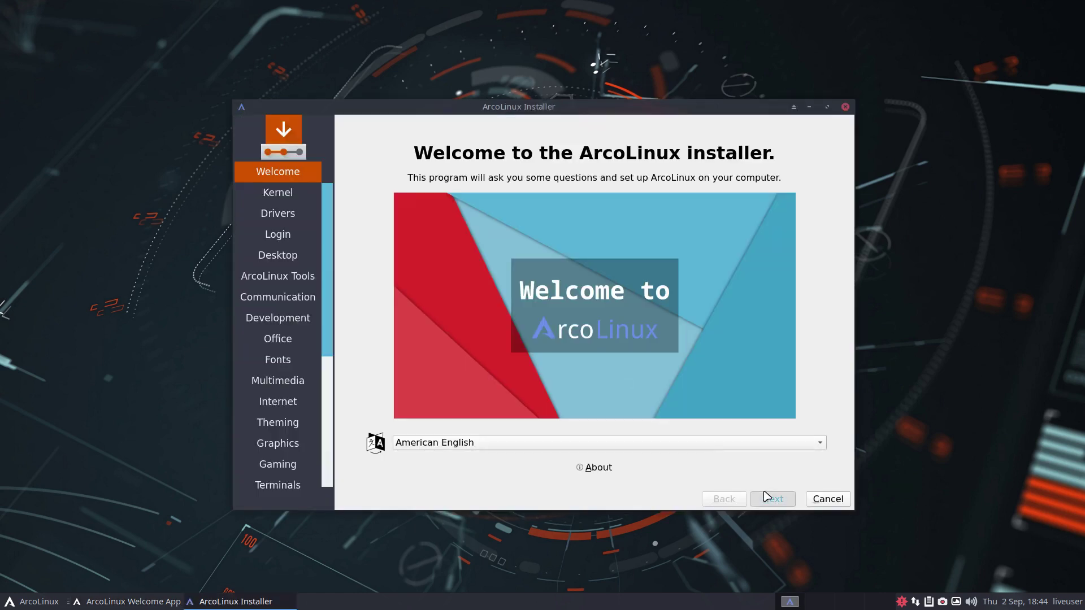
- Advance past Kernel and Drivers, view the Sddm themes on the Login page, and continue to Desktop
click(767, 497)
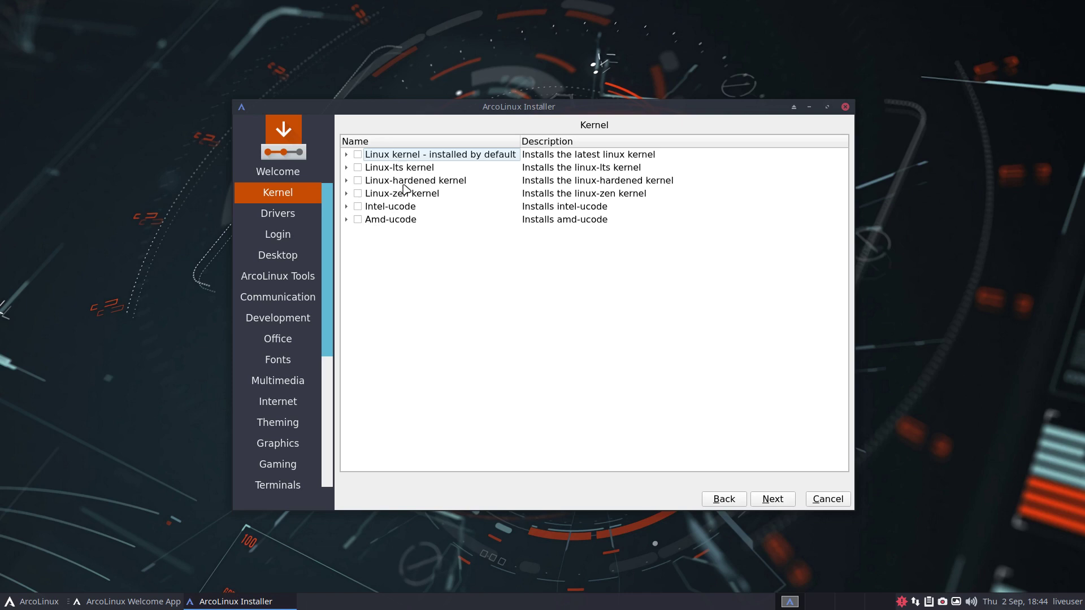
click(768, 500)
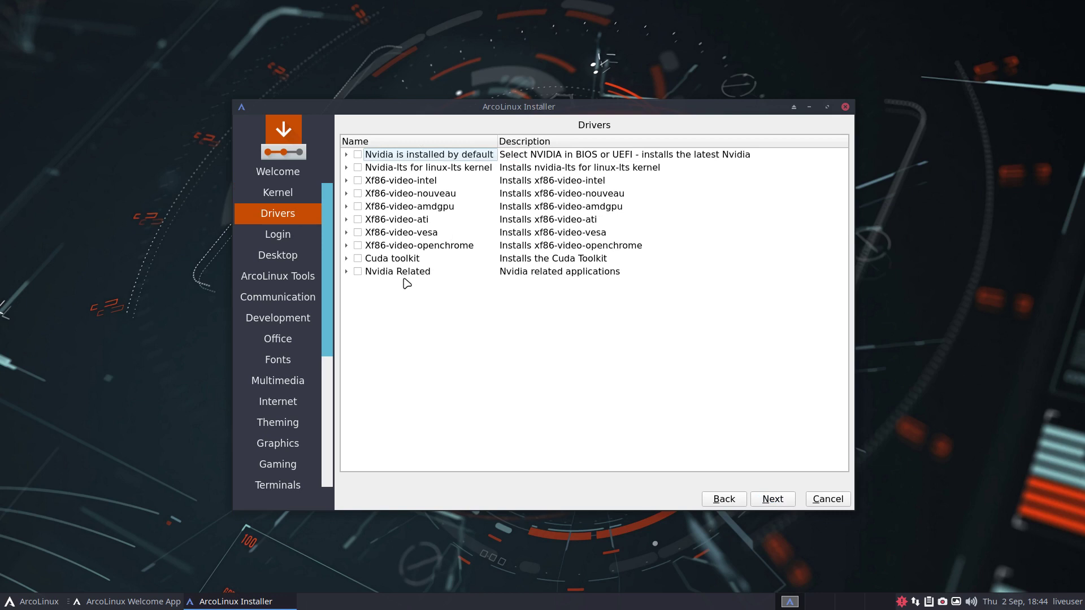
click(772, 500)
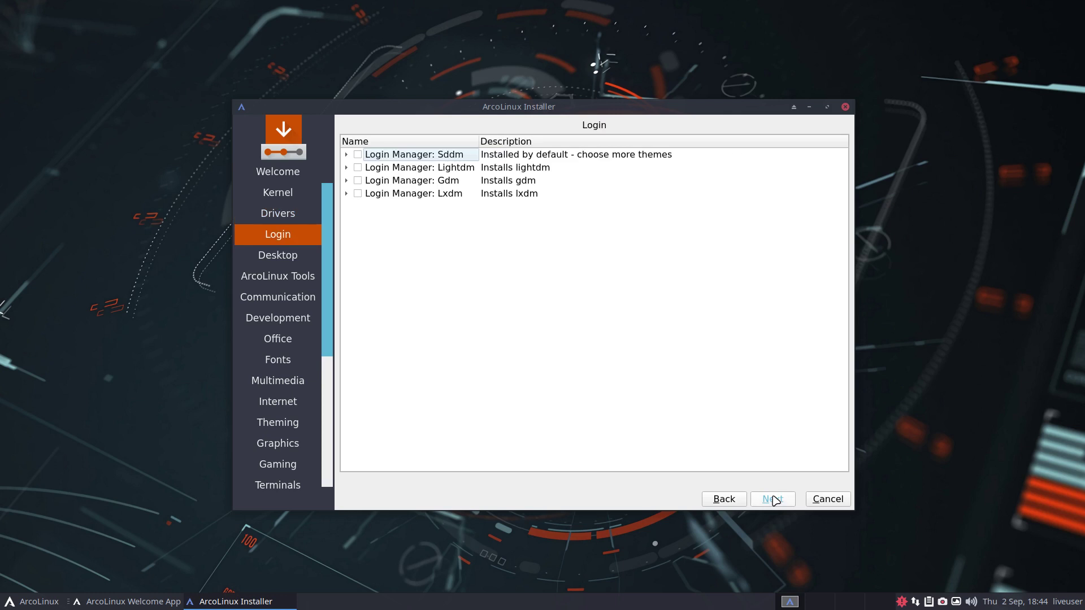
click(347, 154)
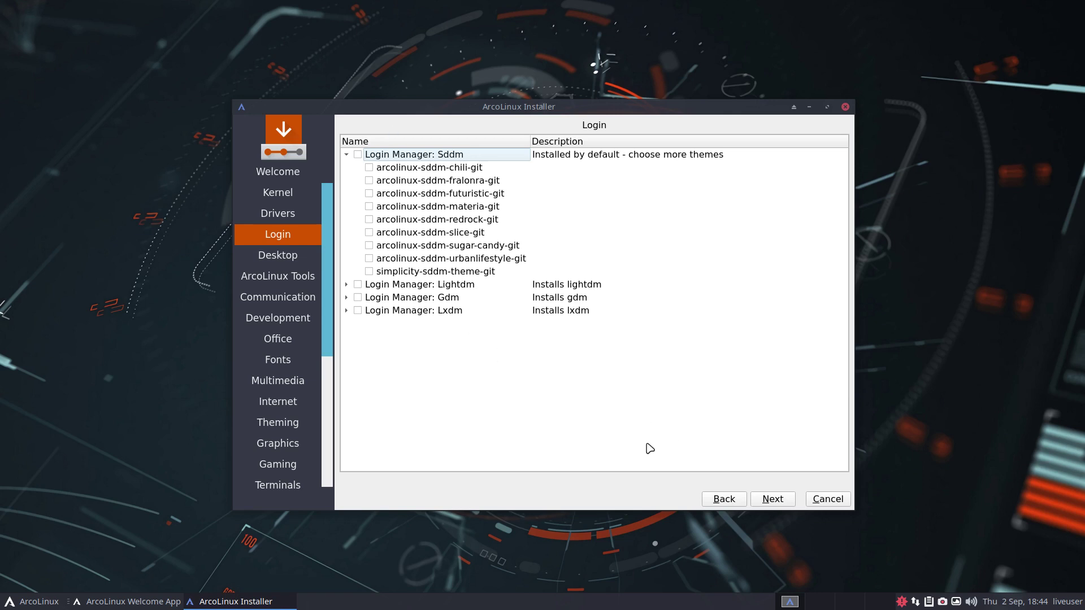
click(772, 502)
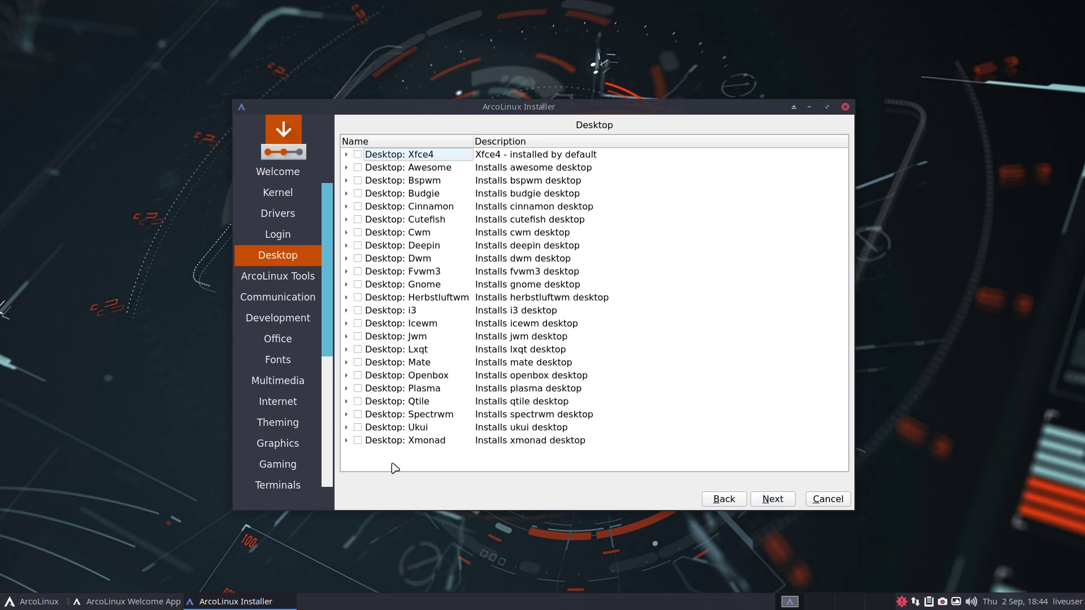
- Expand and collapse the Cutefish desktop, then advance through ArcoLinux Tools to Communication
click(346, 219)
click(347, 220)
click(770, 499)
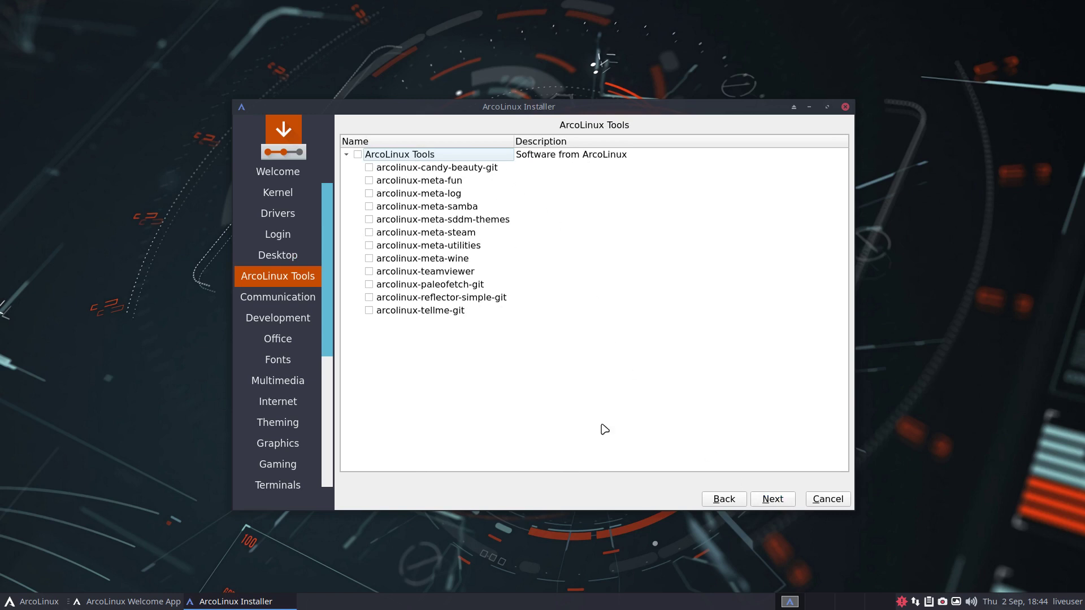
click(771, 499)
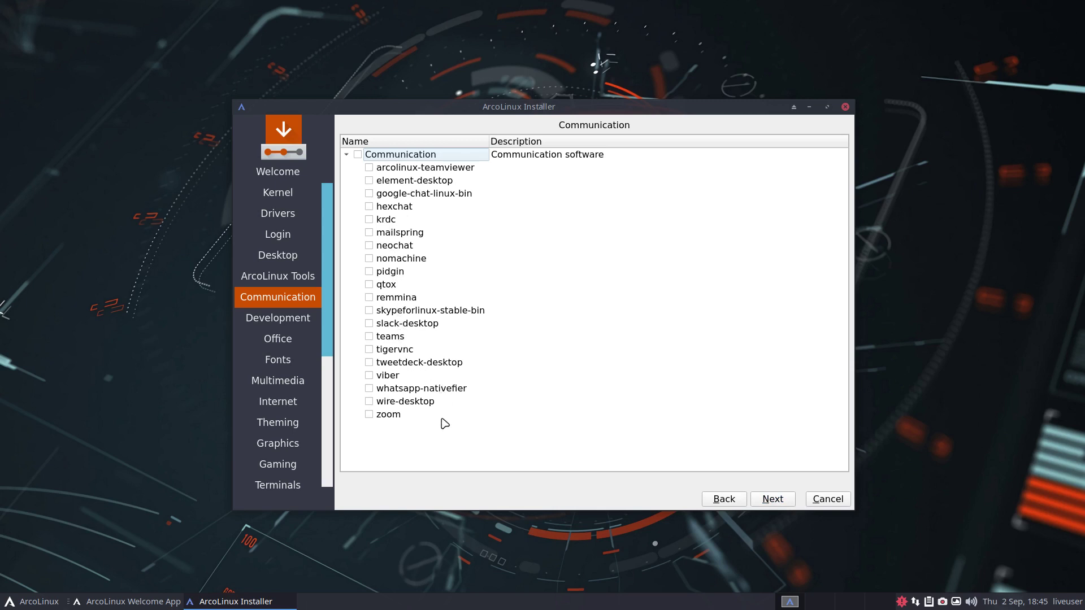
click(767, 500)
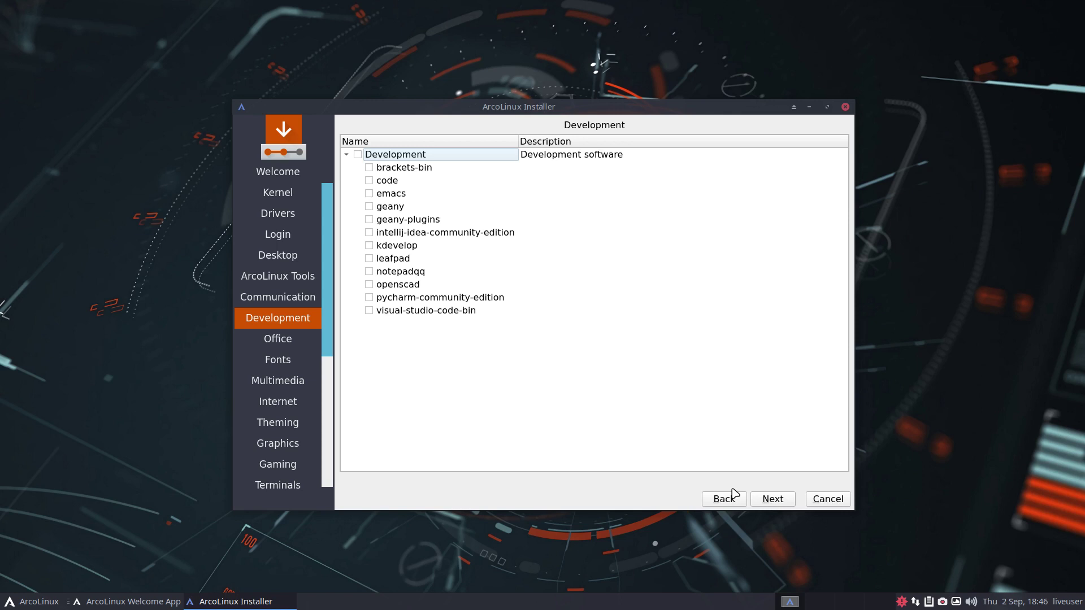
- Skip Office and Fonts, then browse the Multimedia list, noting filebot and makemkv
click(771, 499)
click(770, 499)
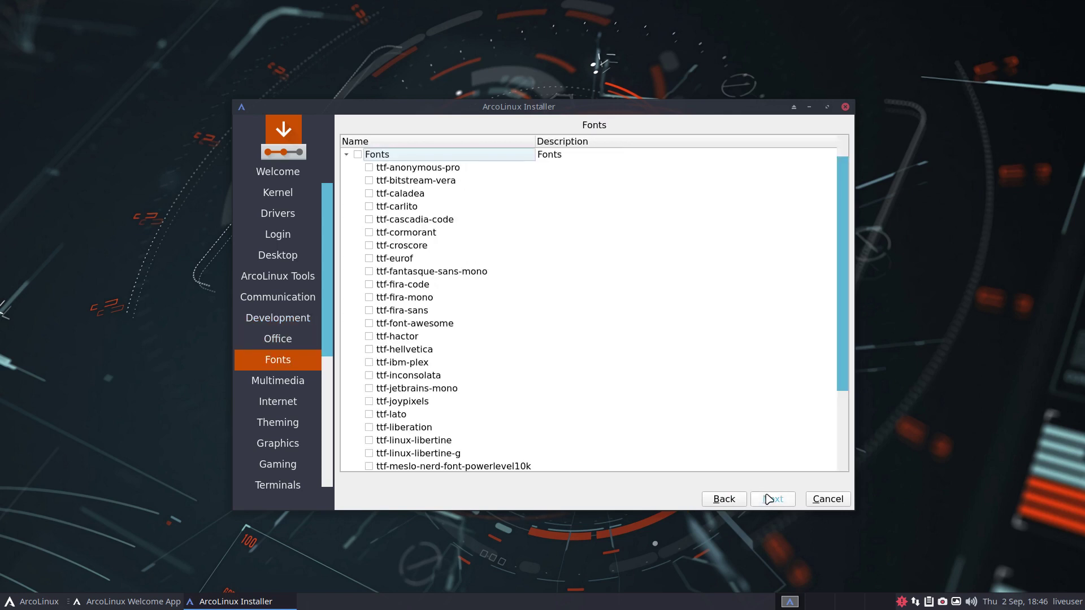
click(769, 498)
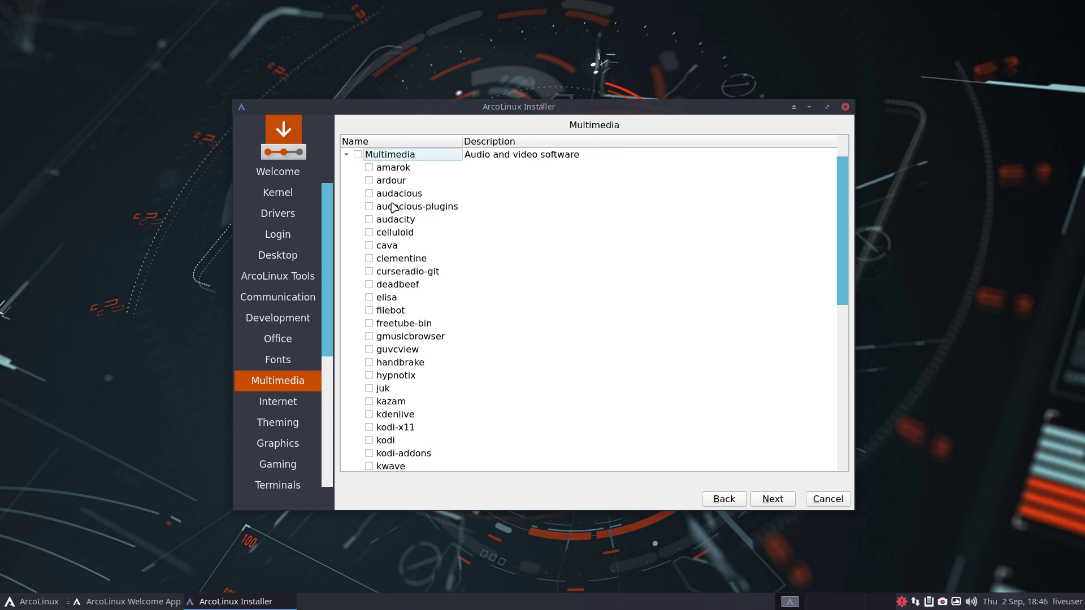
click(400, 309)
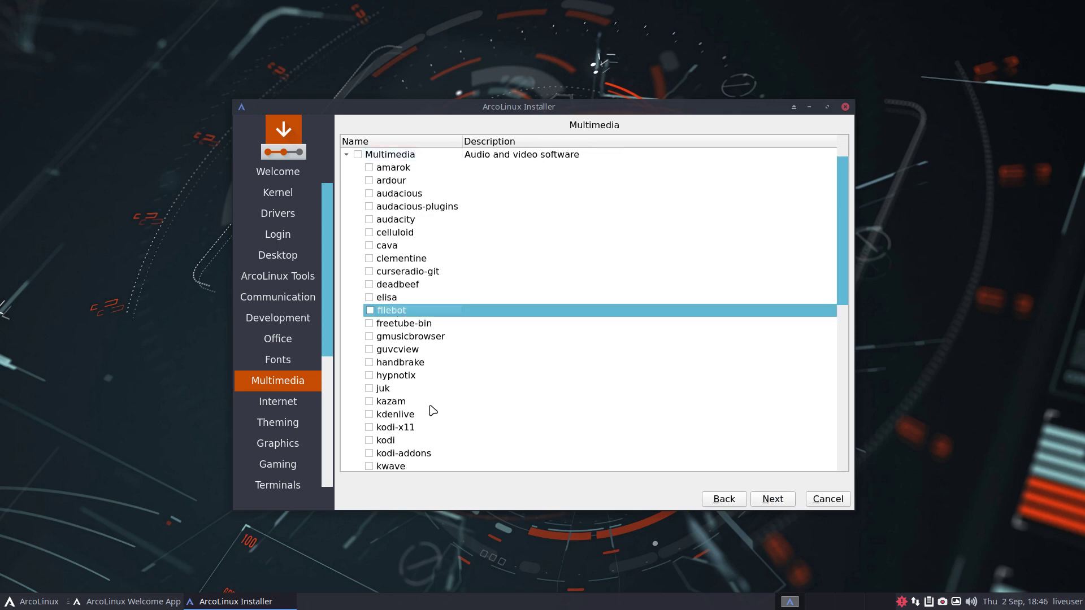
scroll(433, 413, down, 3)
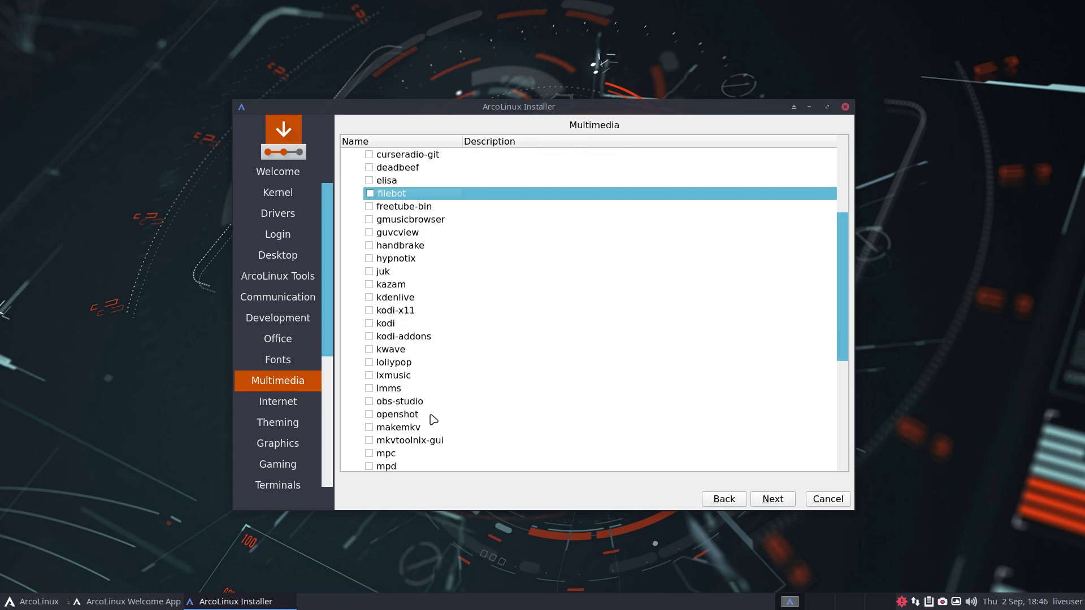
click(431, 426)
scroll(569, 452, down, 5)
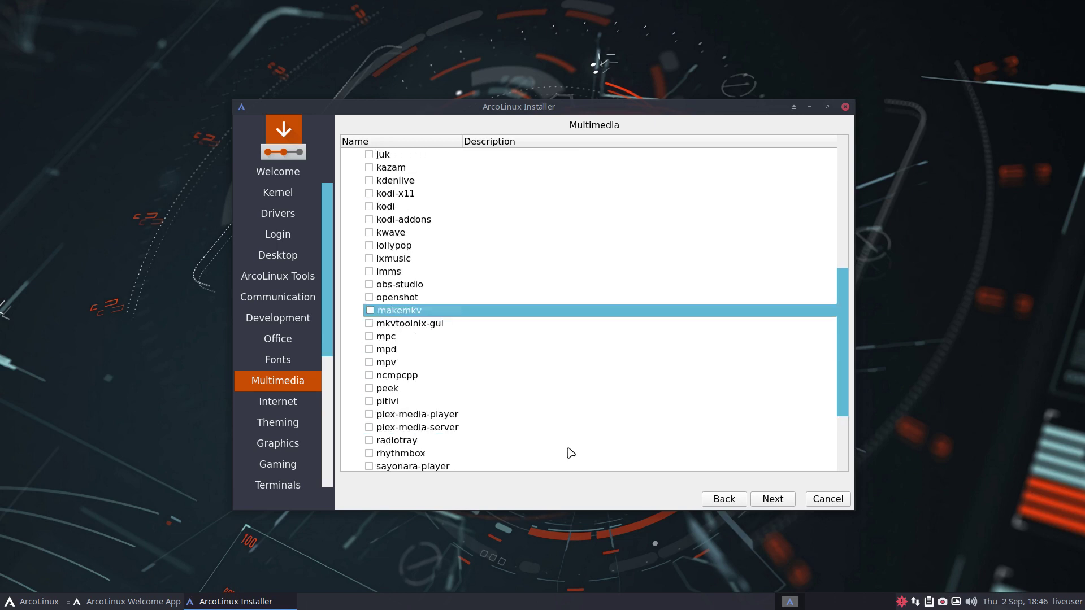
scroll(569, 452, down, 1)
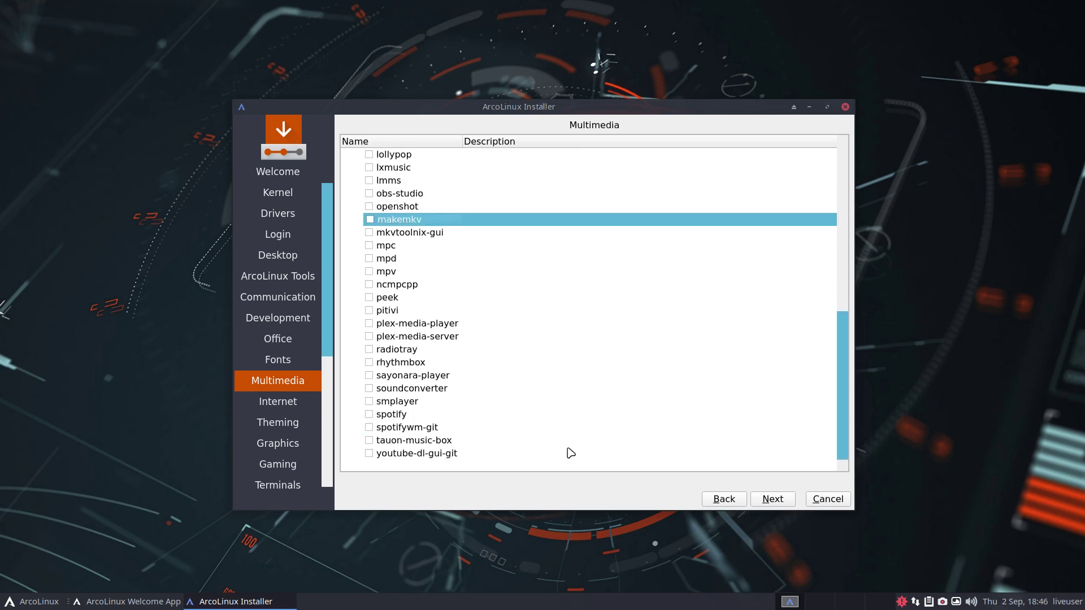
- Review the Internet packages, noting xdman, and continue to Theming with nothing selected
click(772, 500)
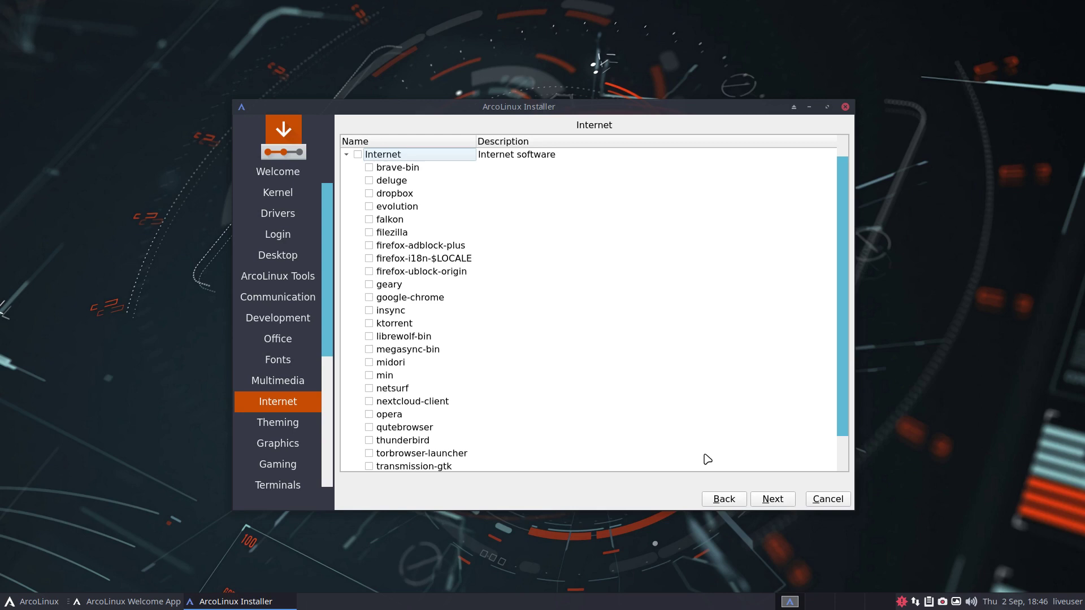
scroll(707, 459, down, 1)
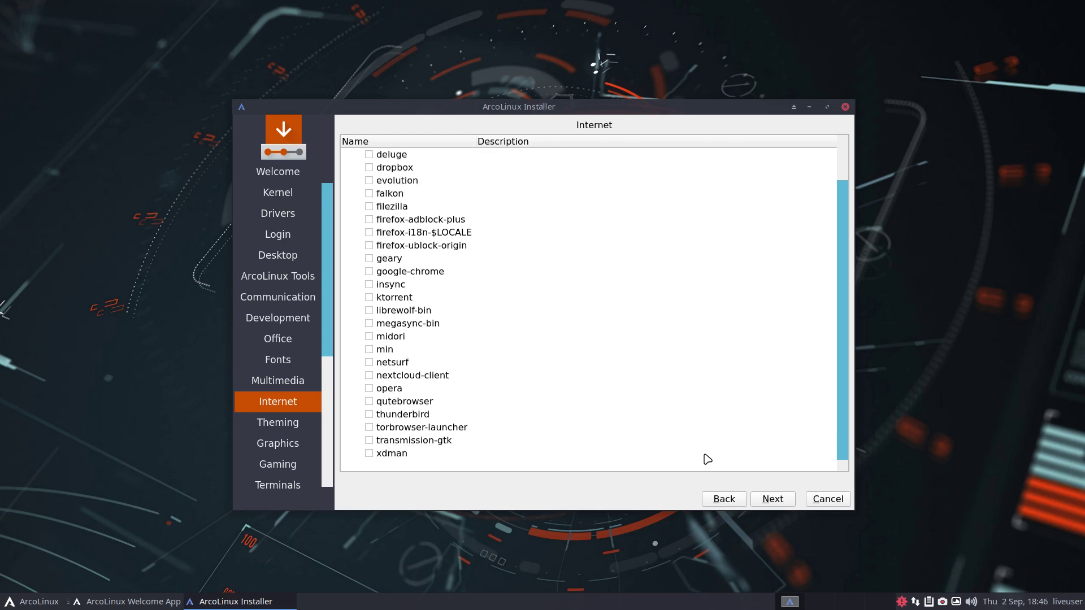
click(452, 455)
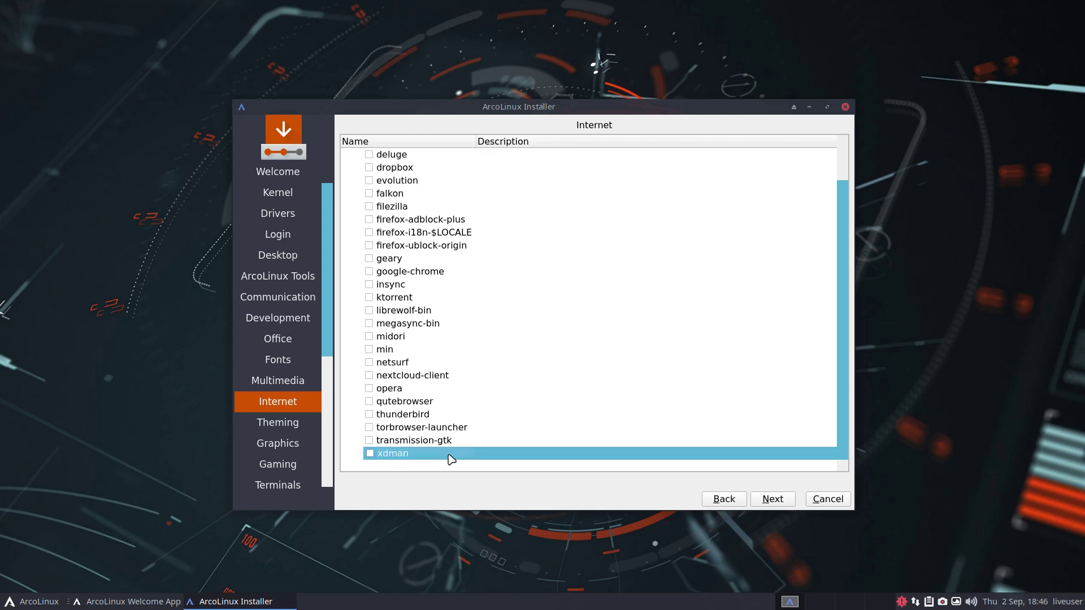
scroll(711, 467, up, 1)
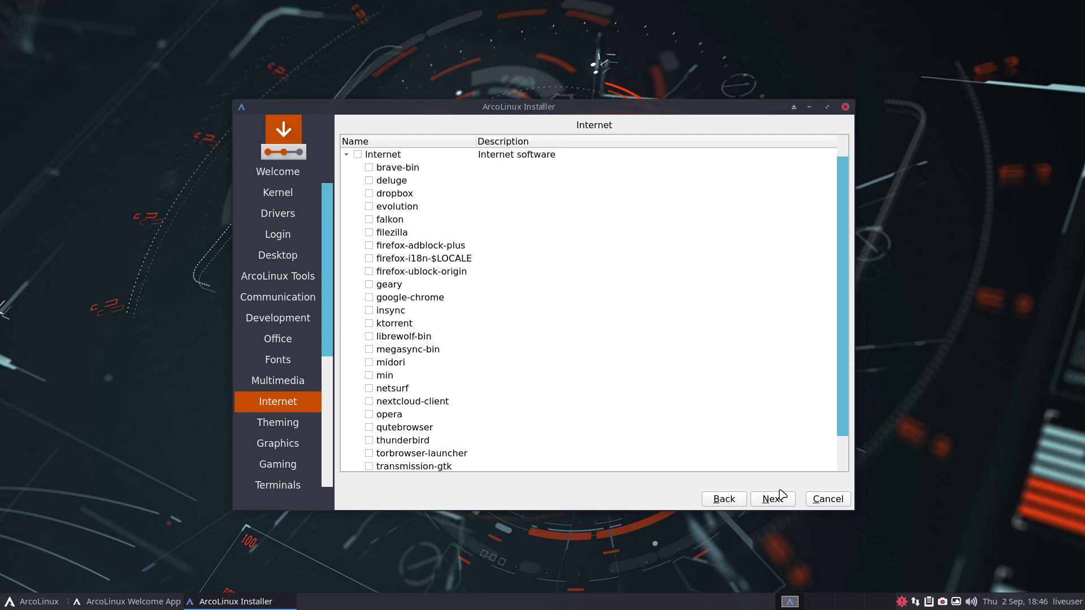
scroll(722, 454, down, 1)
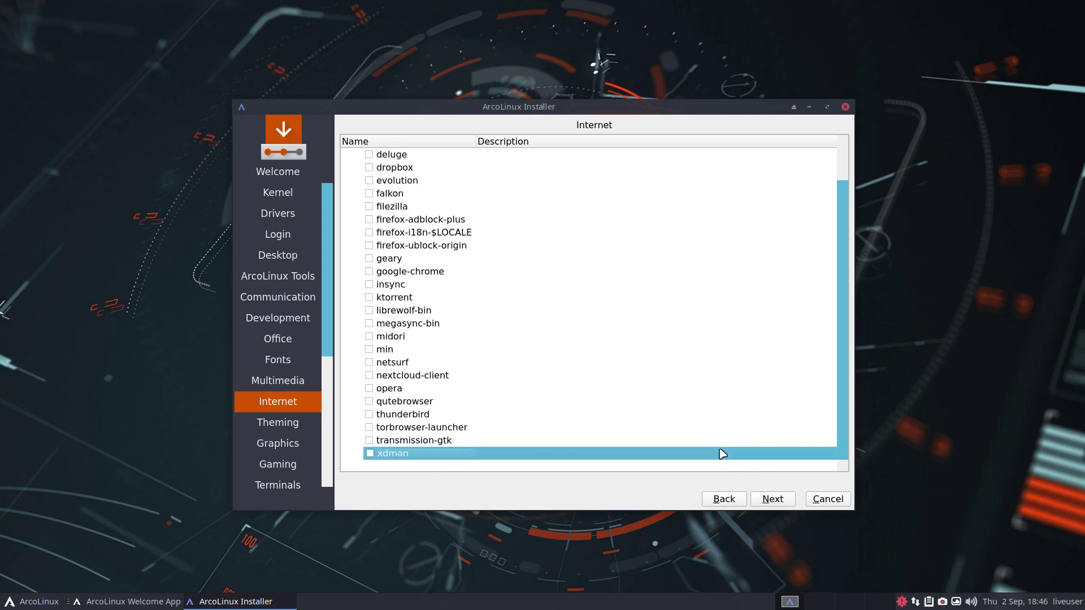
click(772, 499)
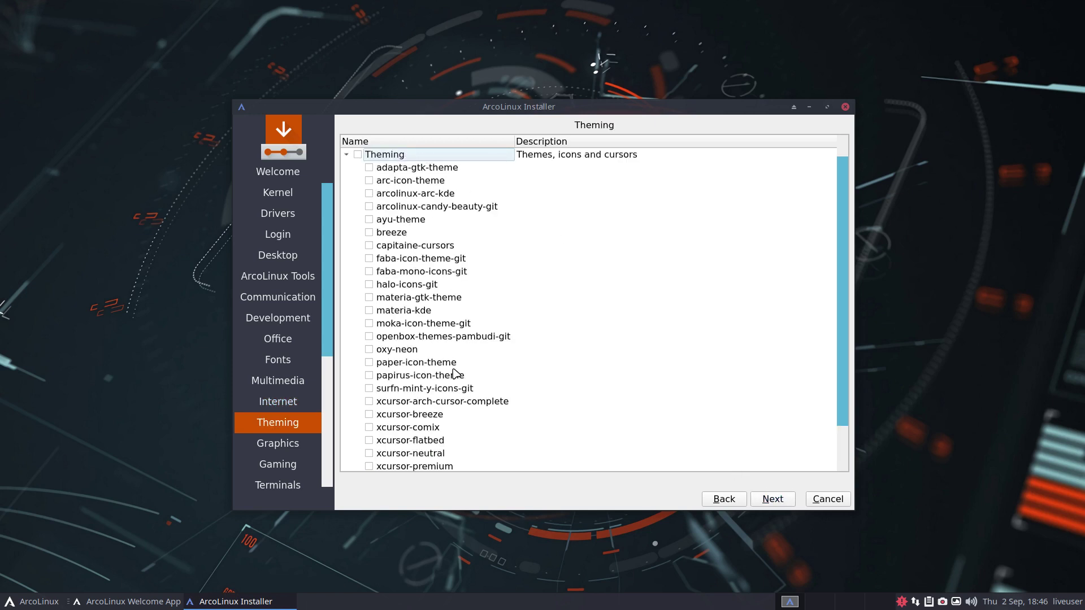
- Page through Graphics, Gaming, Terminals and Filemanagers, stepping back to Terminals once, until Utilities shows
scroll(463, 384, down, 1)
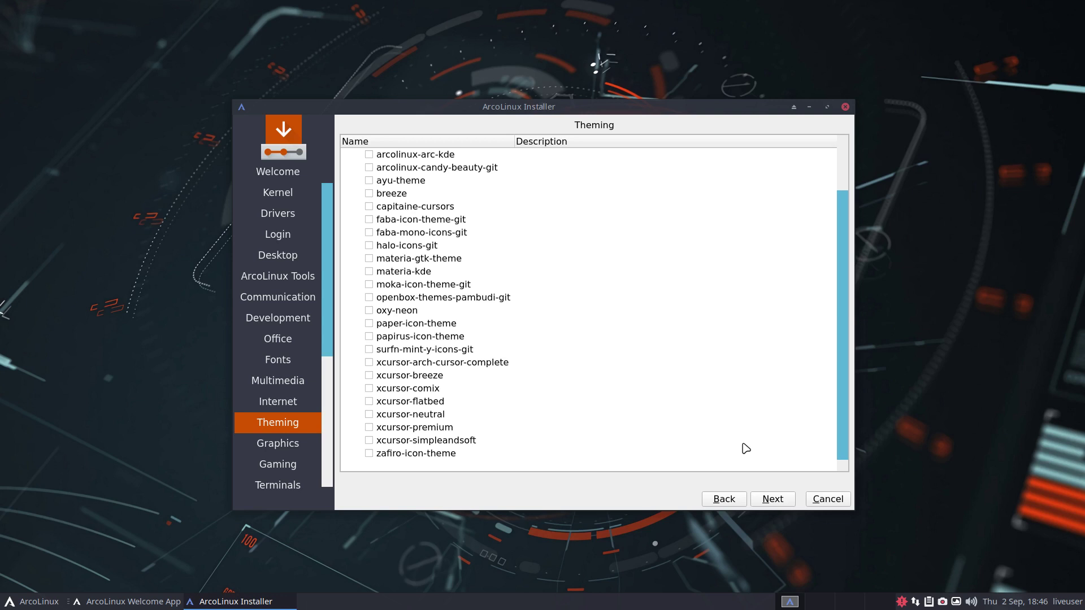
click(773, 499)
click(772, 498)
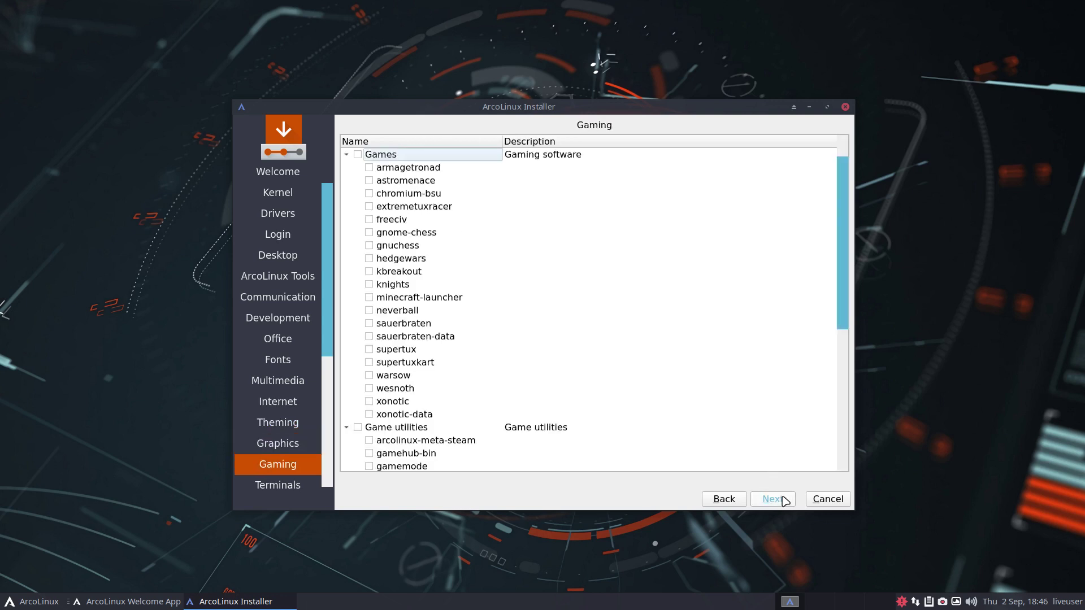
click(772, 499)
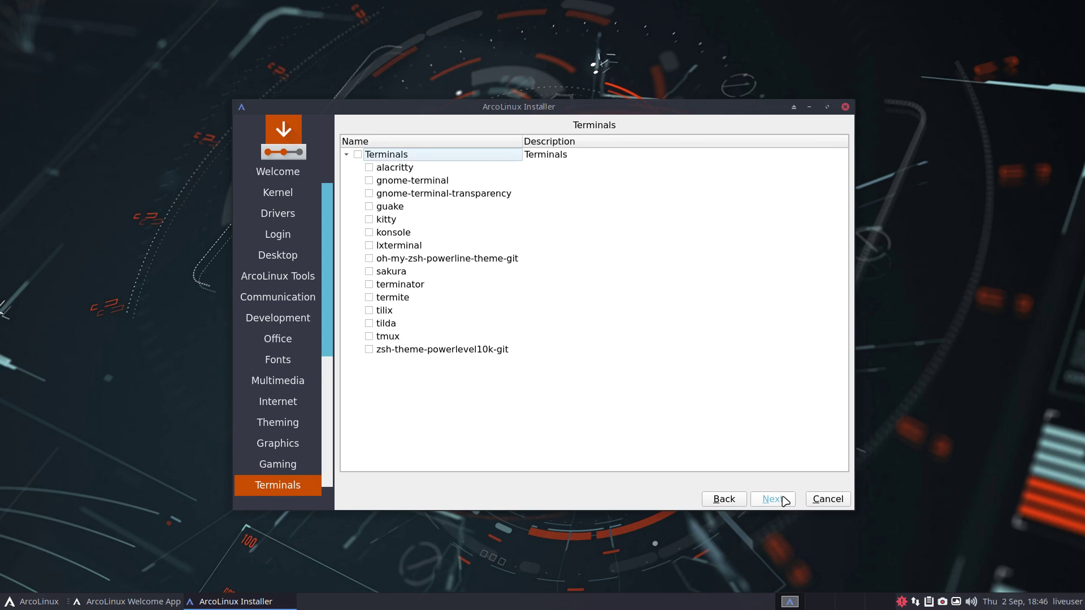
click(772, 498)
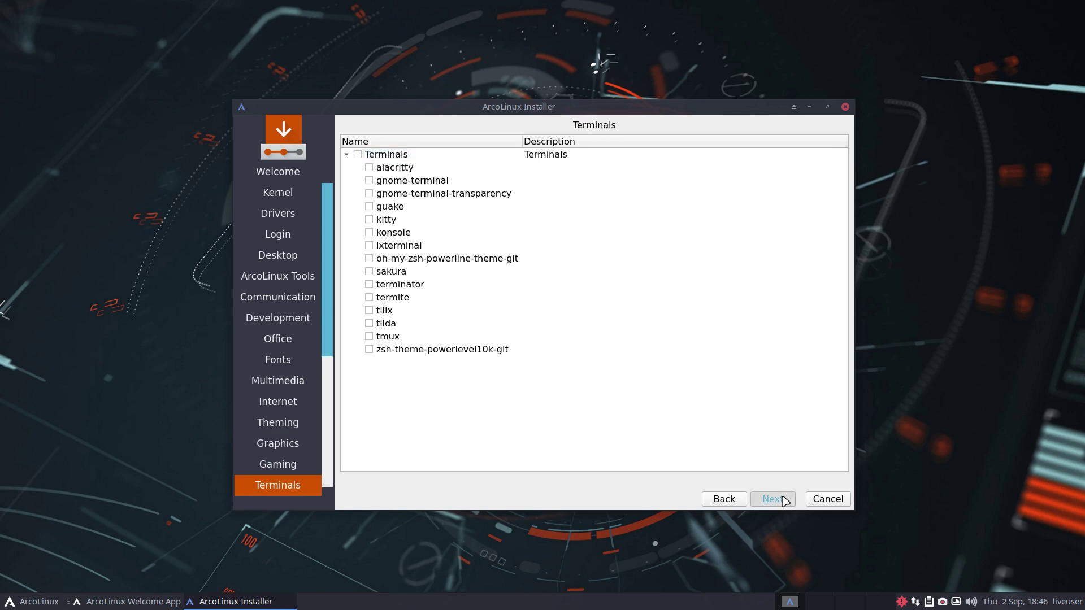
click(734, 501)
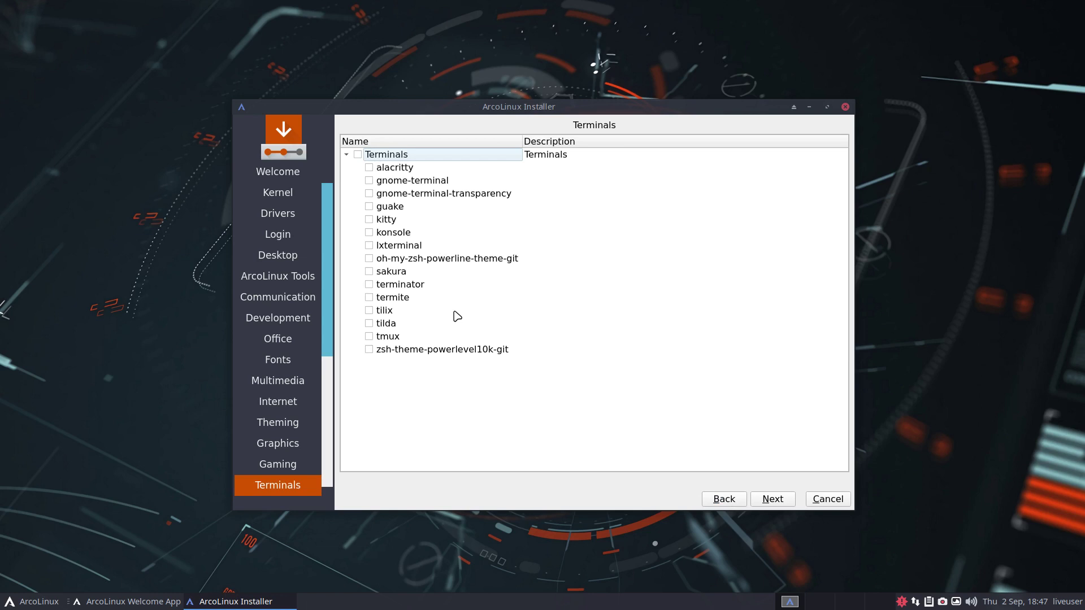
click(782, 500)
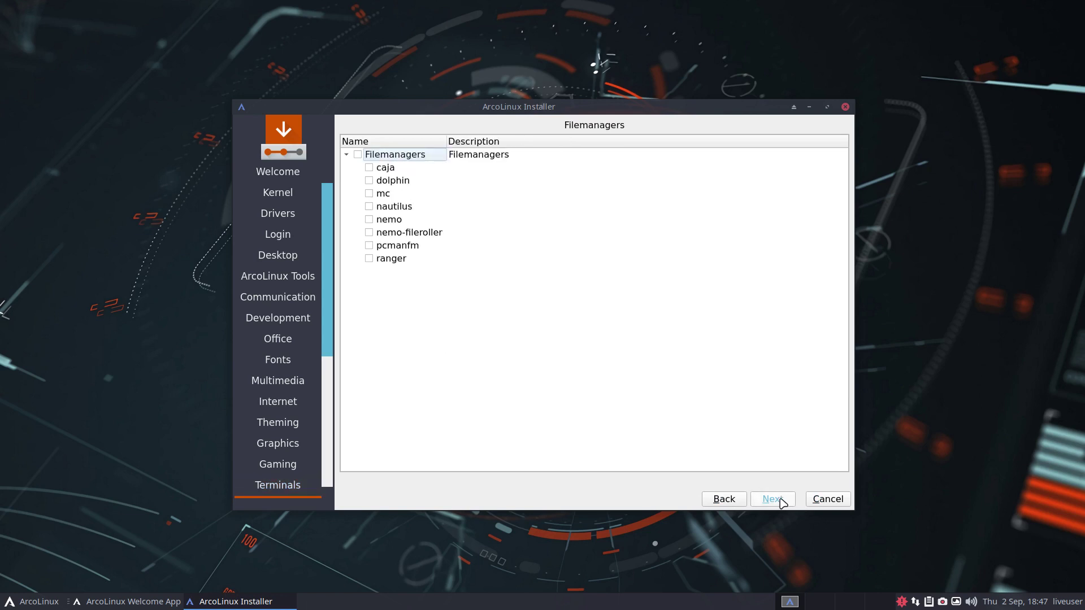
click(782, 501)
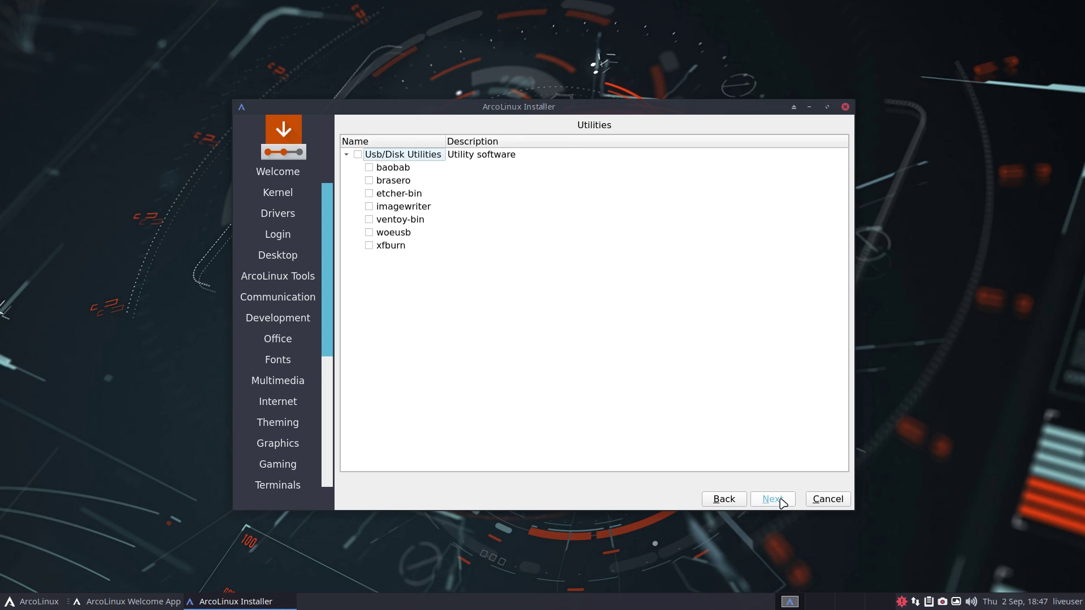
- Scroll through the full Utilities package list without ticking anything, then go to Applications
click(782, 502)
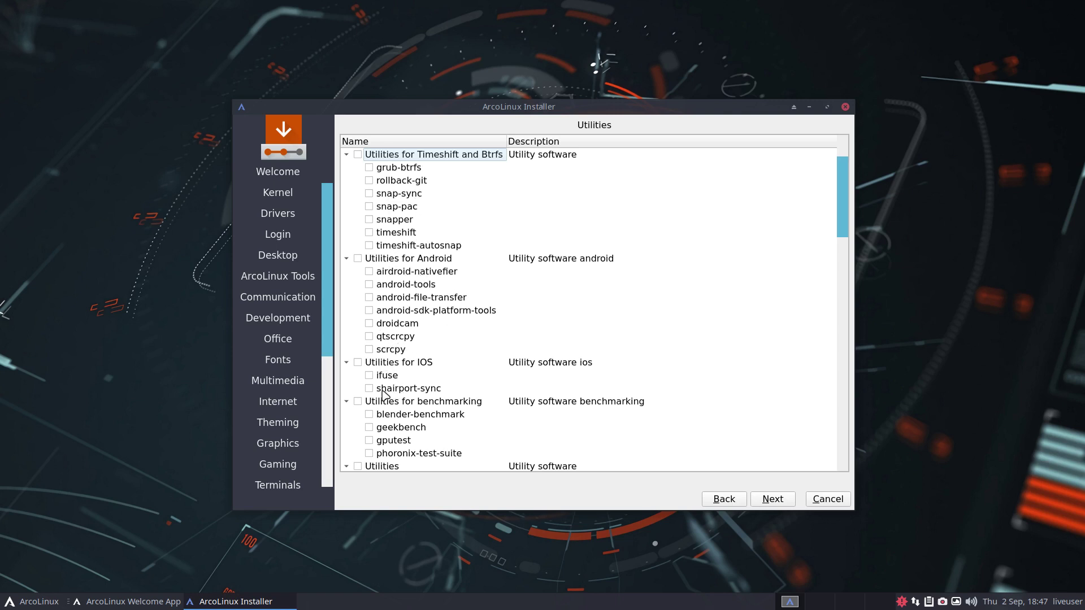
scroll(409, 409, down, 2)
scroll(409, 409, down, 1)
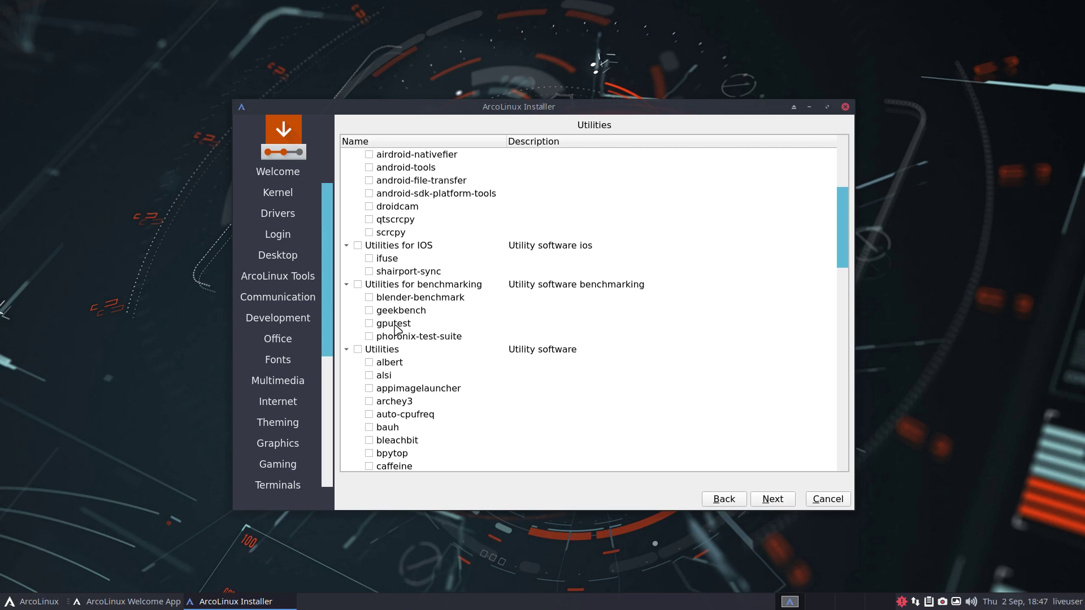
scroll(401, 336, down, 2)
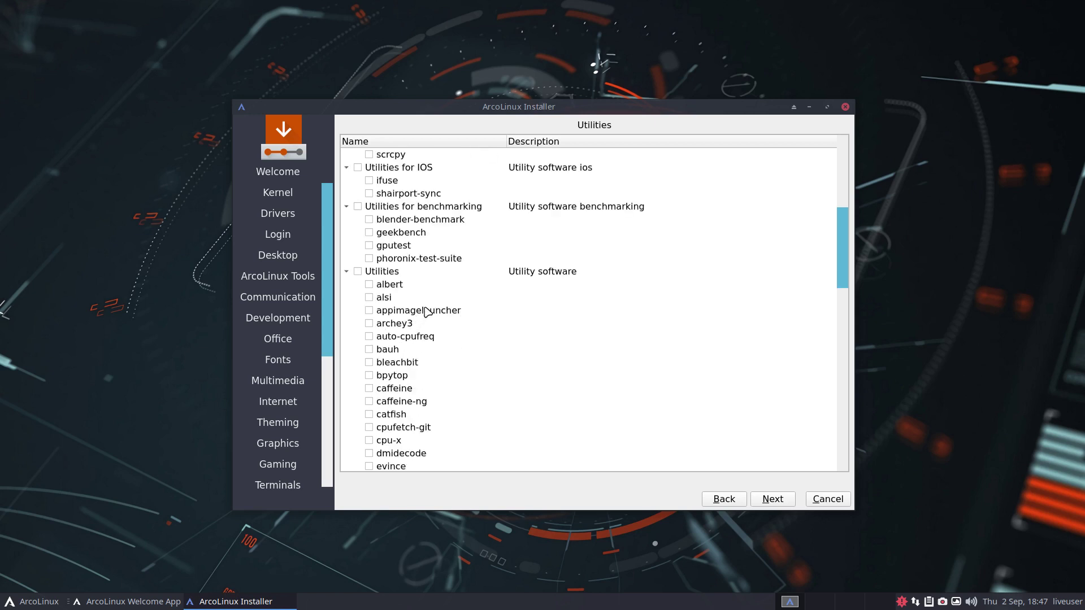
scroll(427, 311, down, 3)
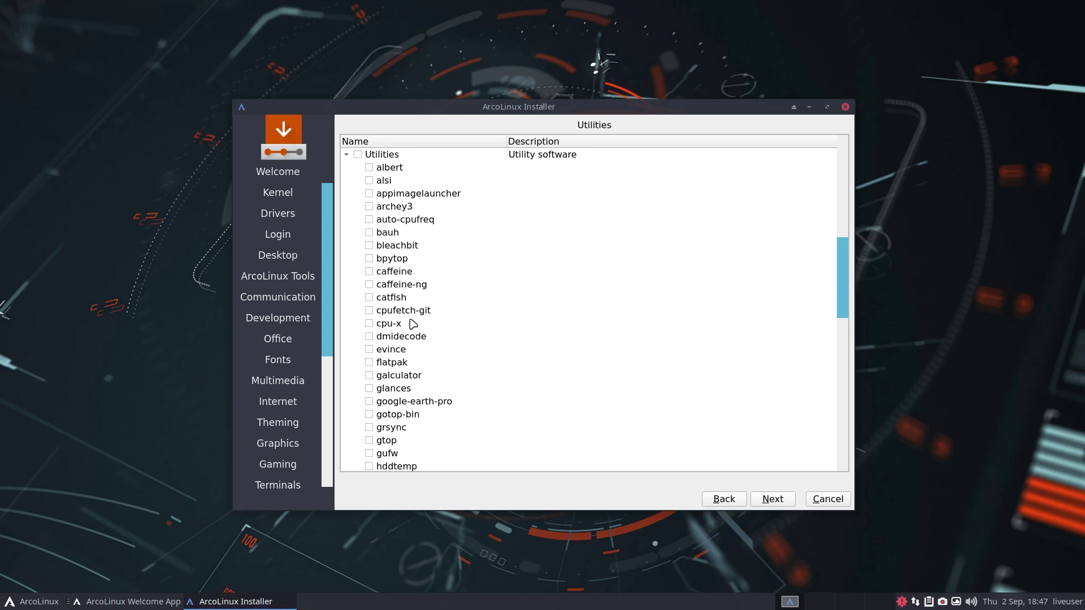
scroll(413, 330, down, 5)
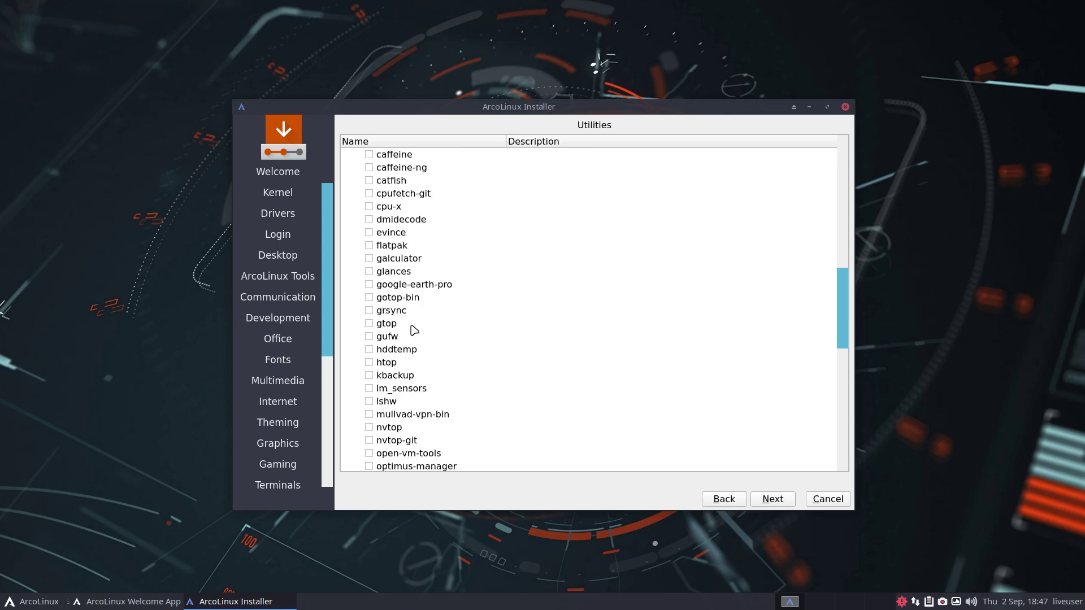
scroll(413, 330, down, 3)
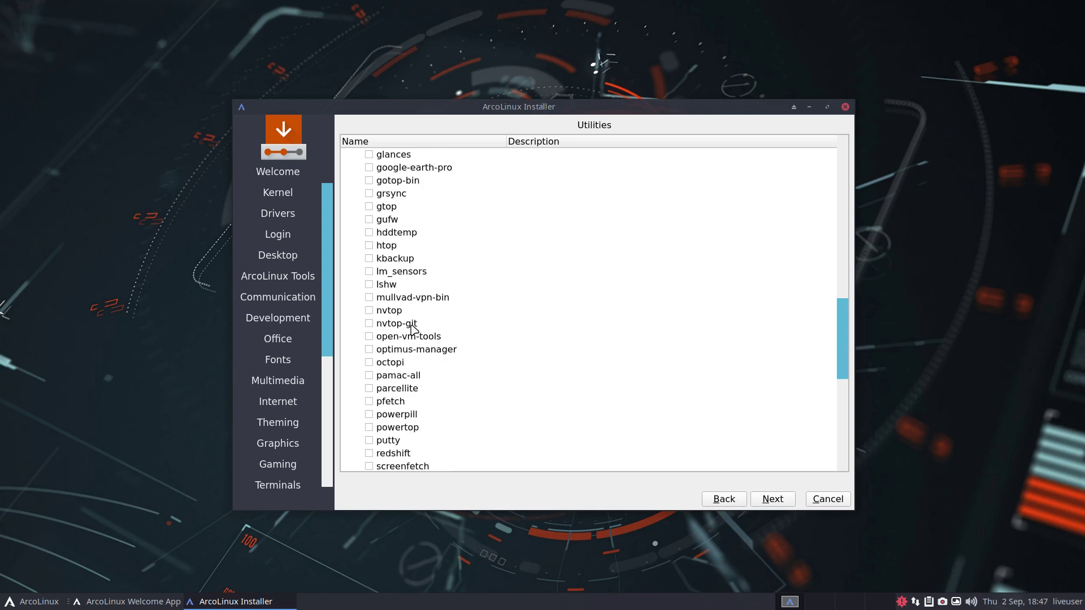
scroll(413, 330, down, 2)
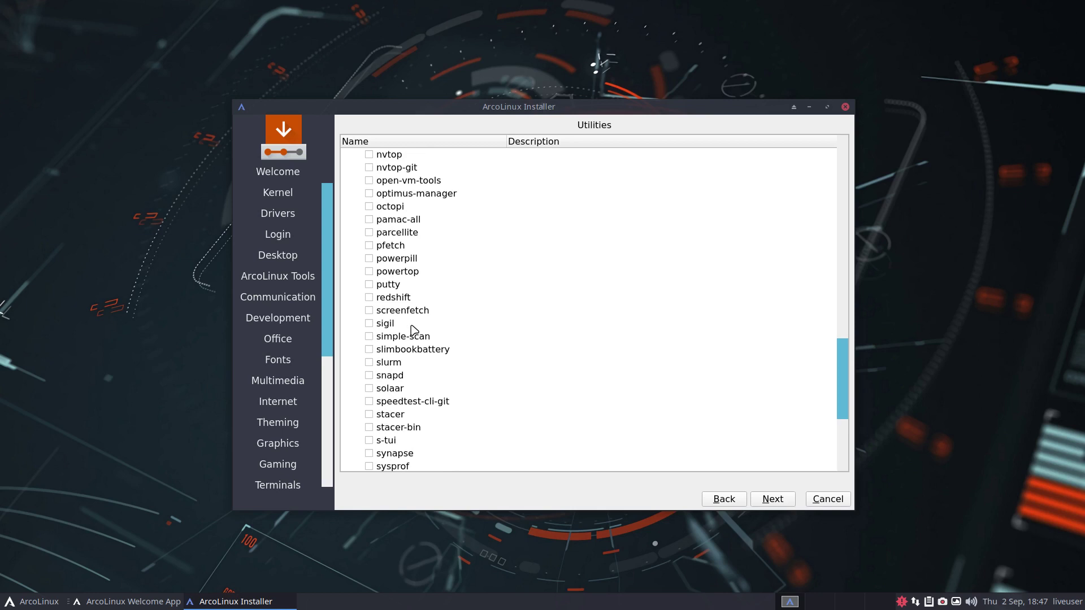
scroll(412, 330, down, 3)
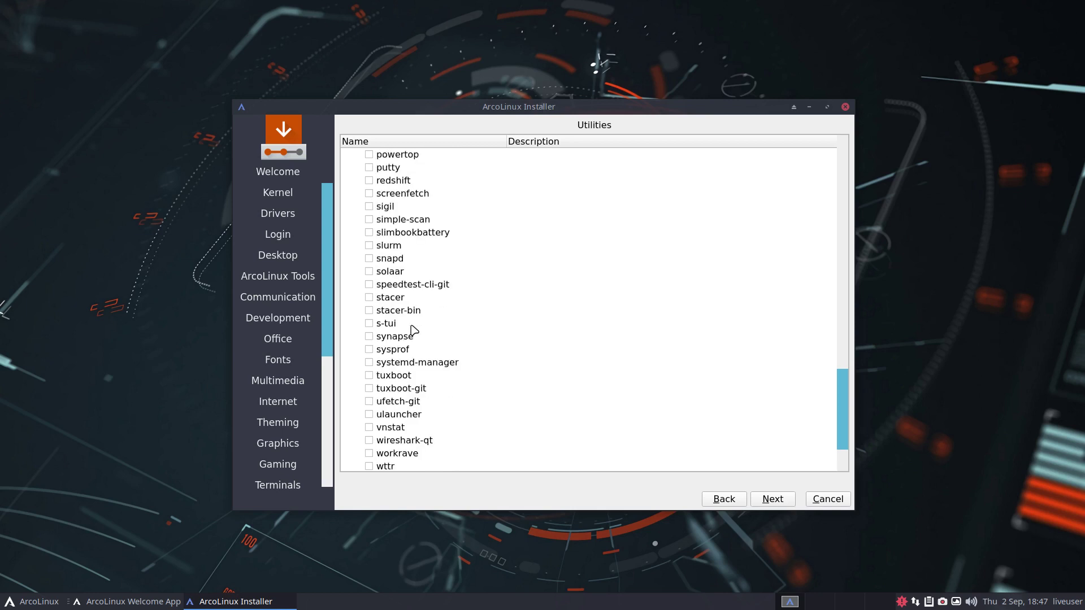
scroll(413, 330, down, 1)
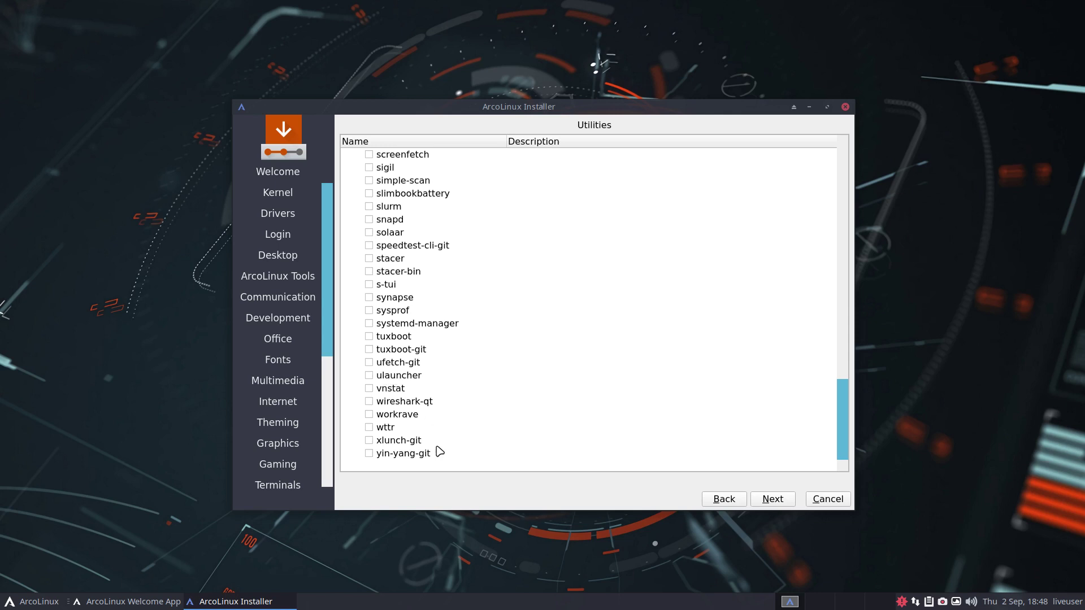
click(766, 501)
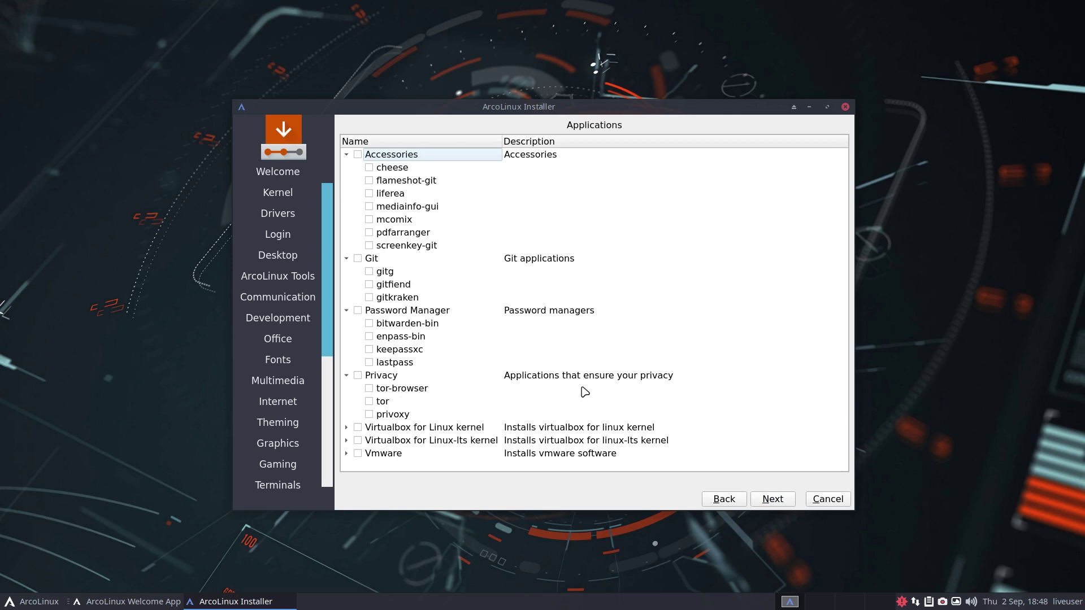
- Expand the Vmware group to view its packages, then advance to the ArcoLinux Dev page
click(345, 453)
scroll(398, 466, down, 1)
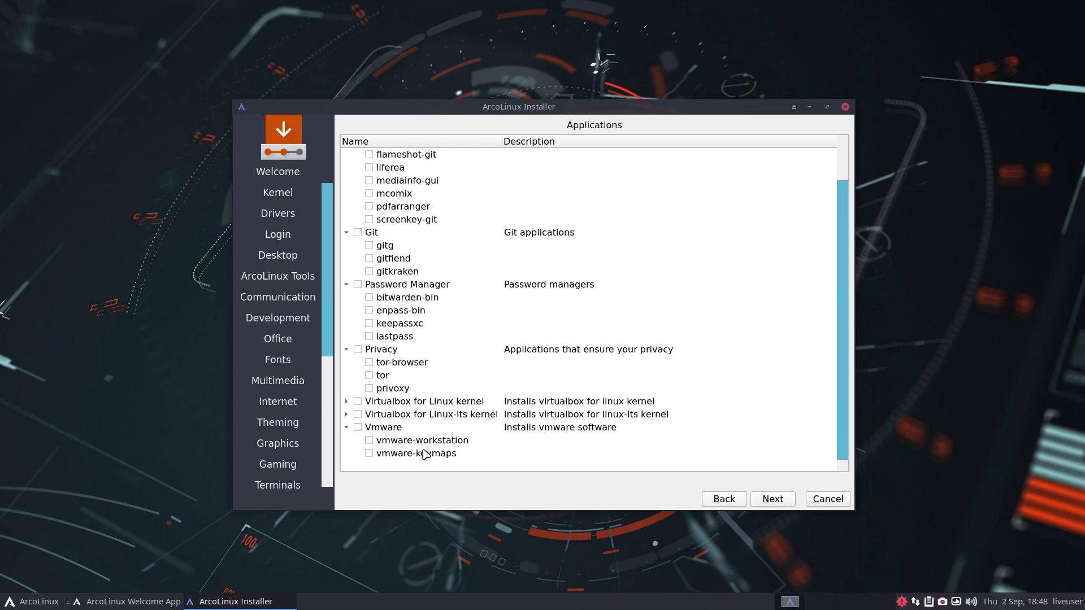
click(773, 500)
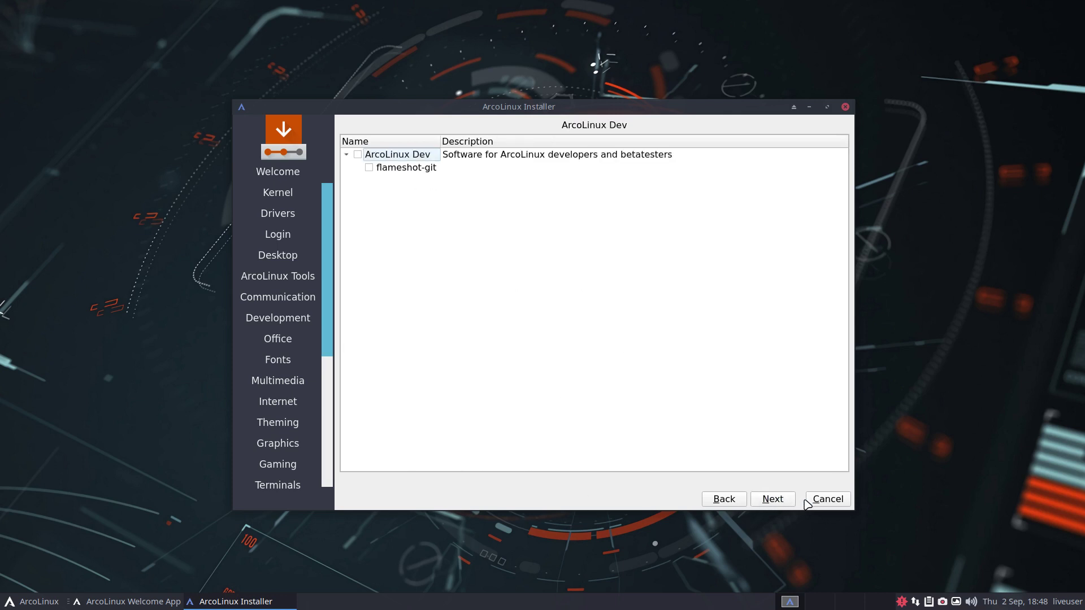
- Cancel the installation with confirmation and close the ArcoLinux Welcome App
click(828, 500)
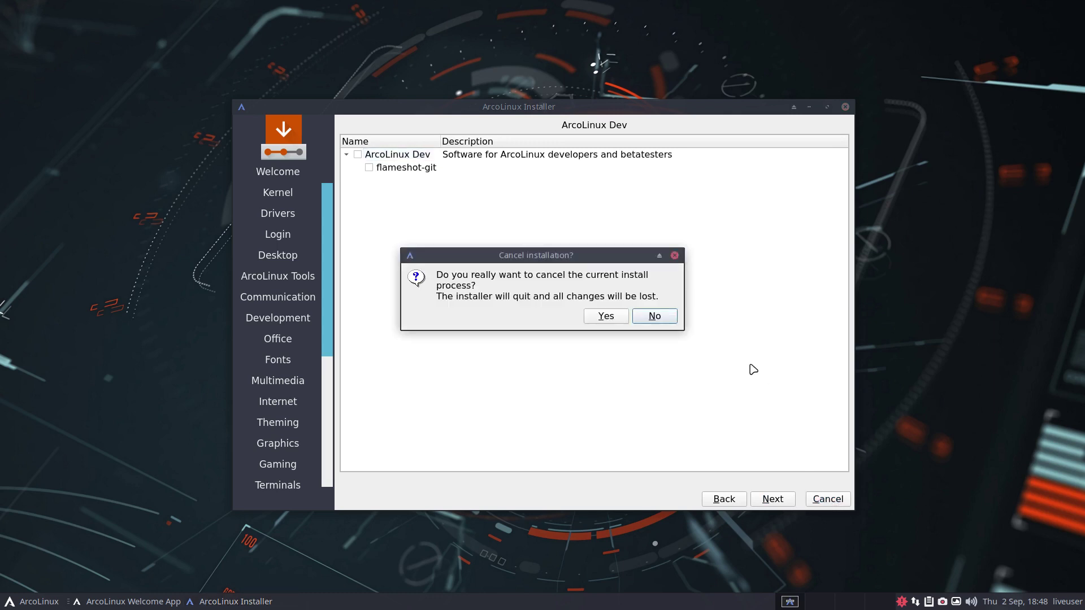
click(621, 322)
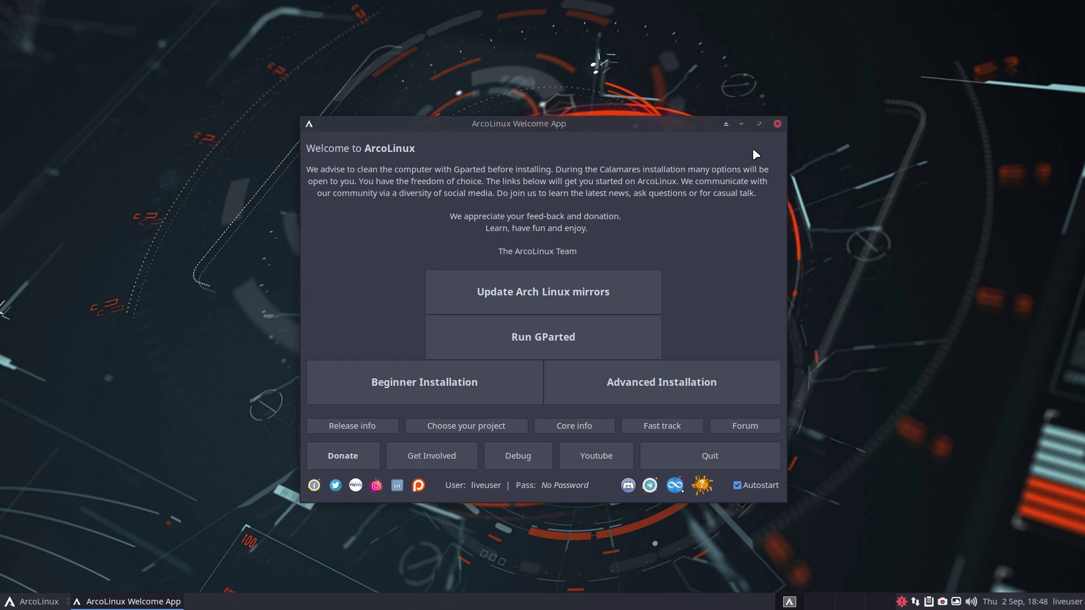
click(777, 124)
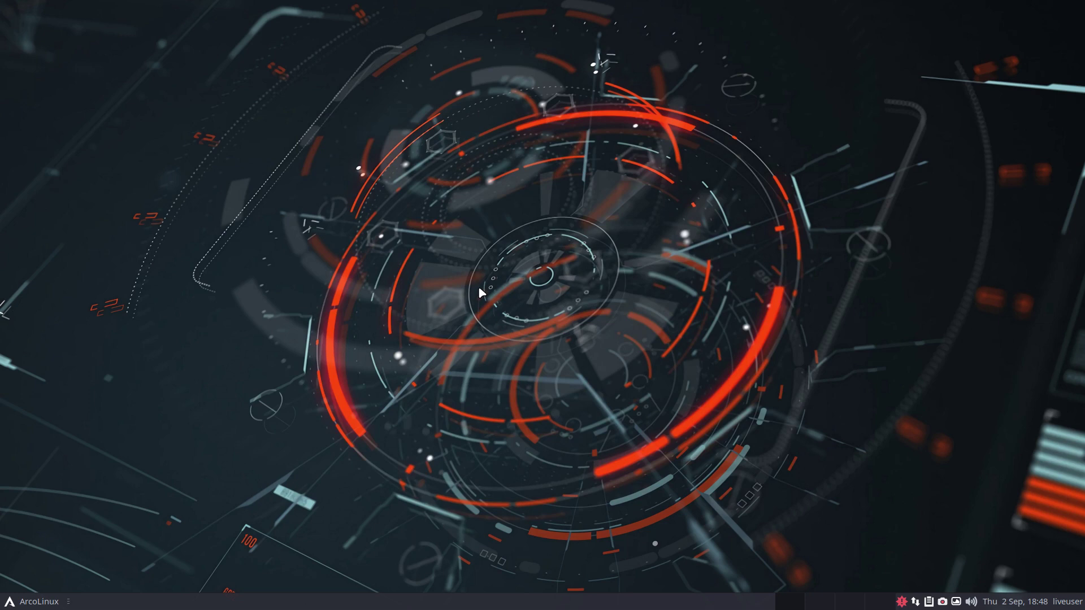
- Open a file manager, browse from the file system root into /var/log, and return to root
key(super+e)
click(275, 240)
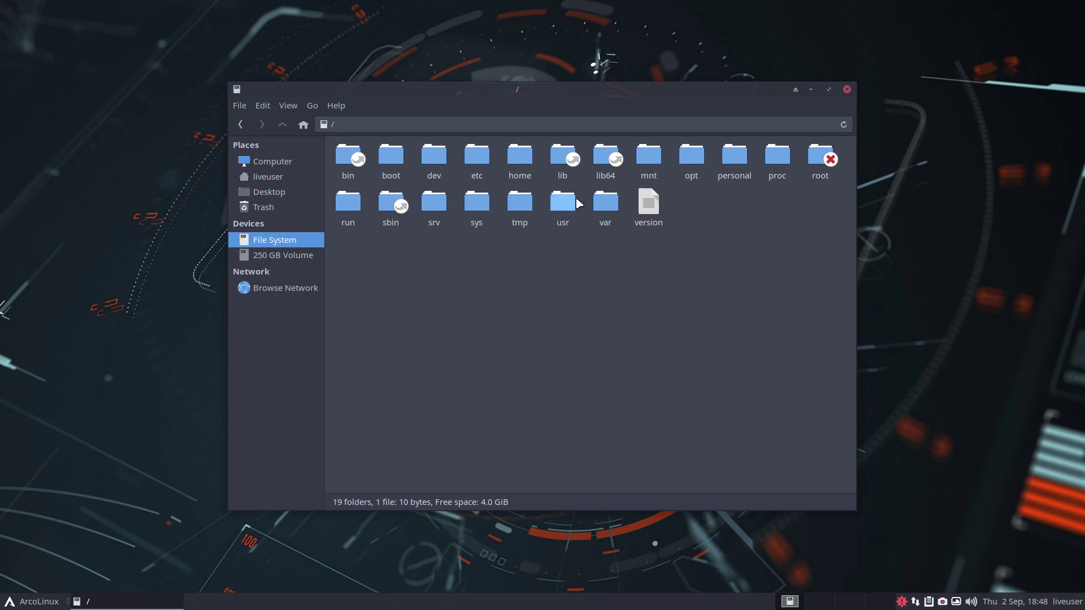
click(618, 204)
double_click(618, 205)
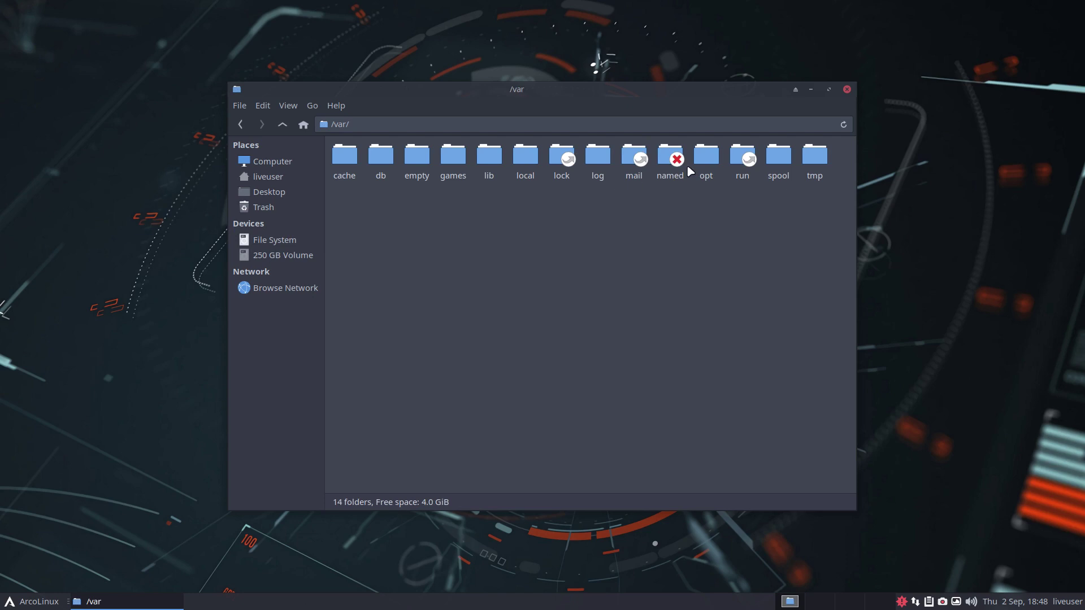
double_click(590, 161)
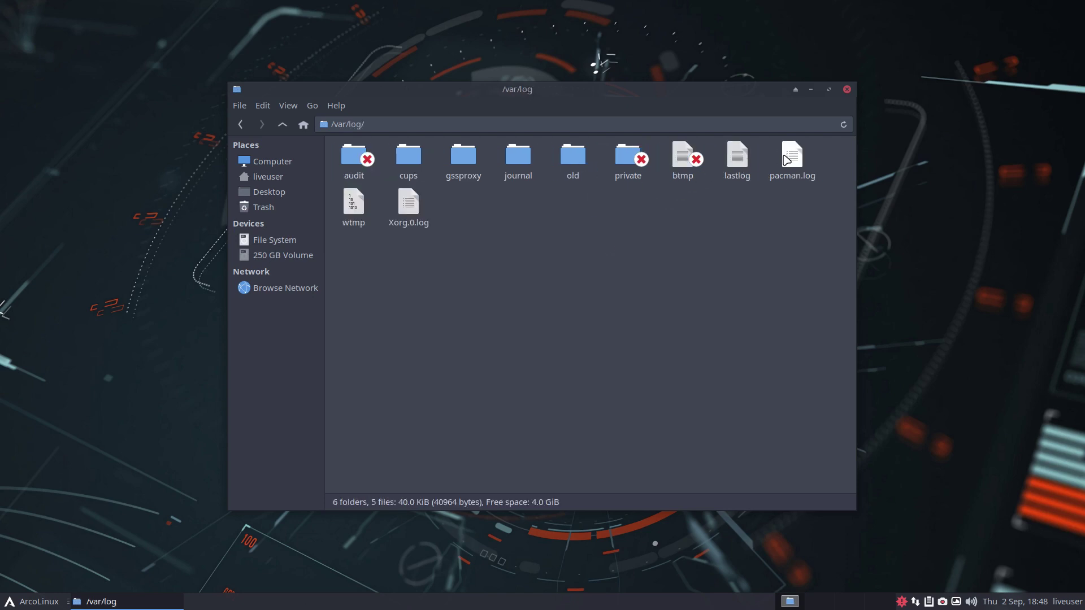
click(299, 243)
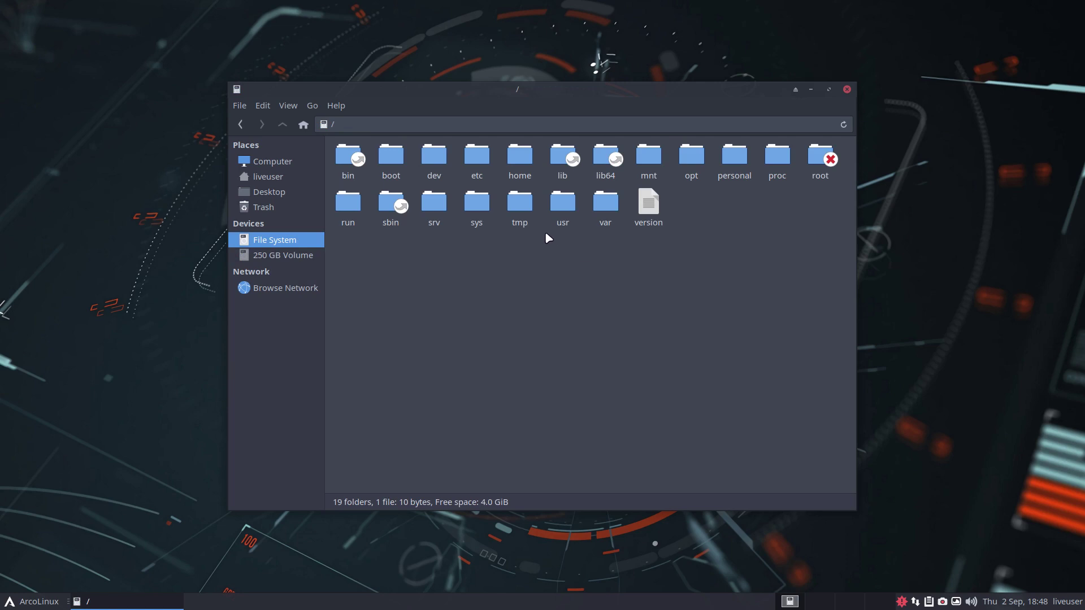
- Try opening /tmp/calamares-DIKpKl, dismiss the error, and navigate back to the file system root
double_click(519, 203)
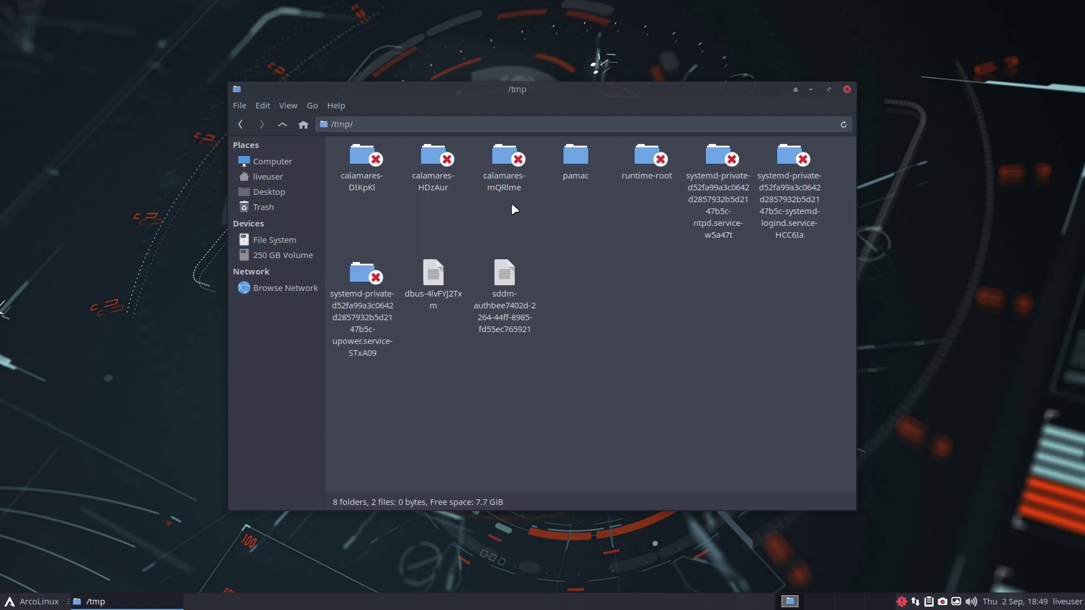
click(365, 179)
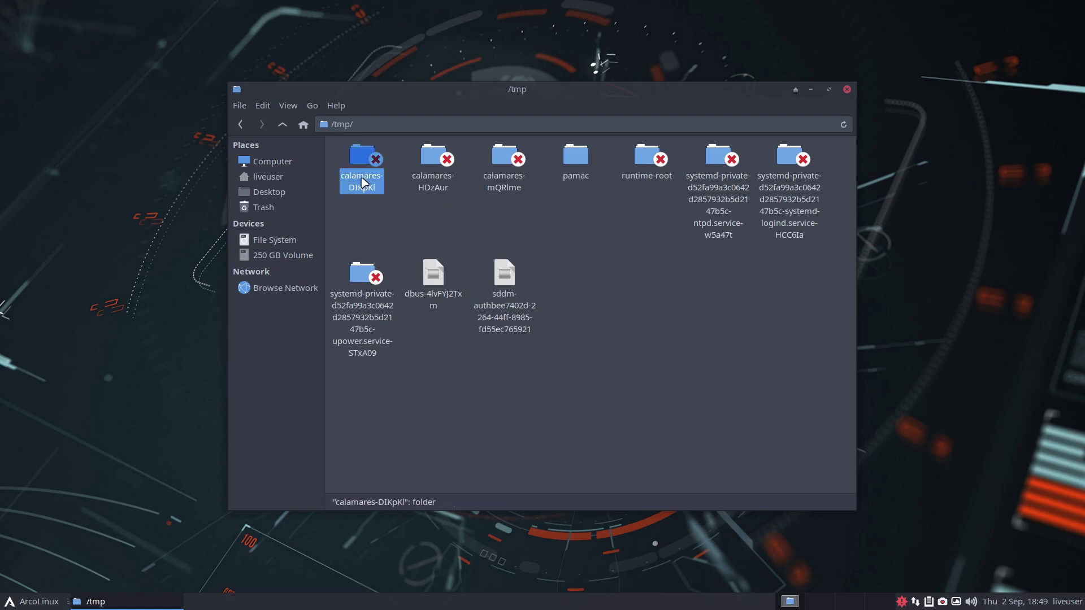
double_click(365, 182)
click(546, 334)
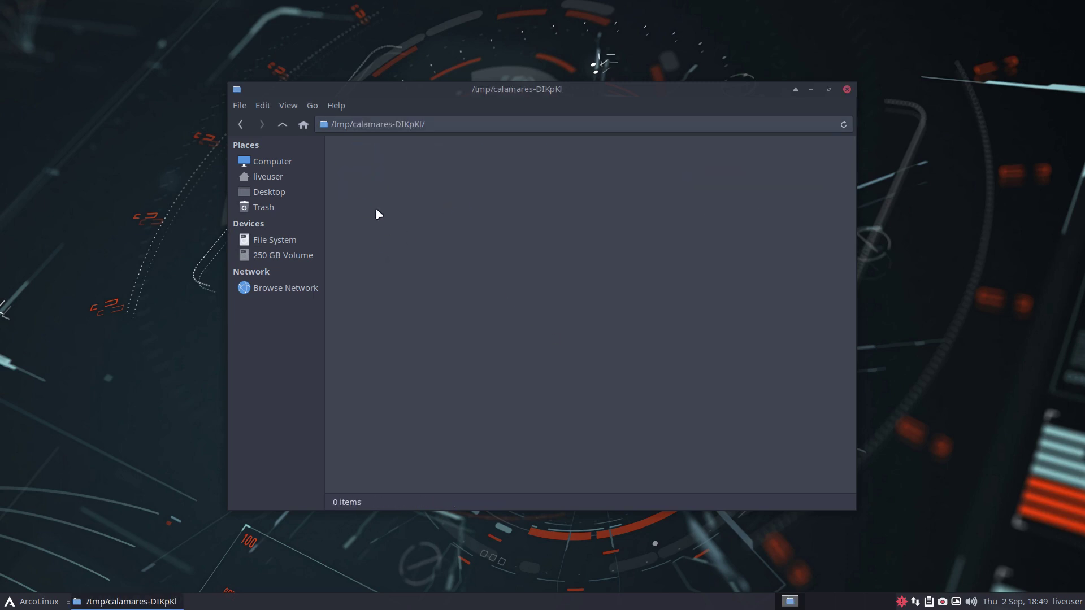
click(283, 125)
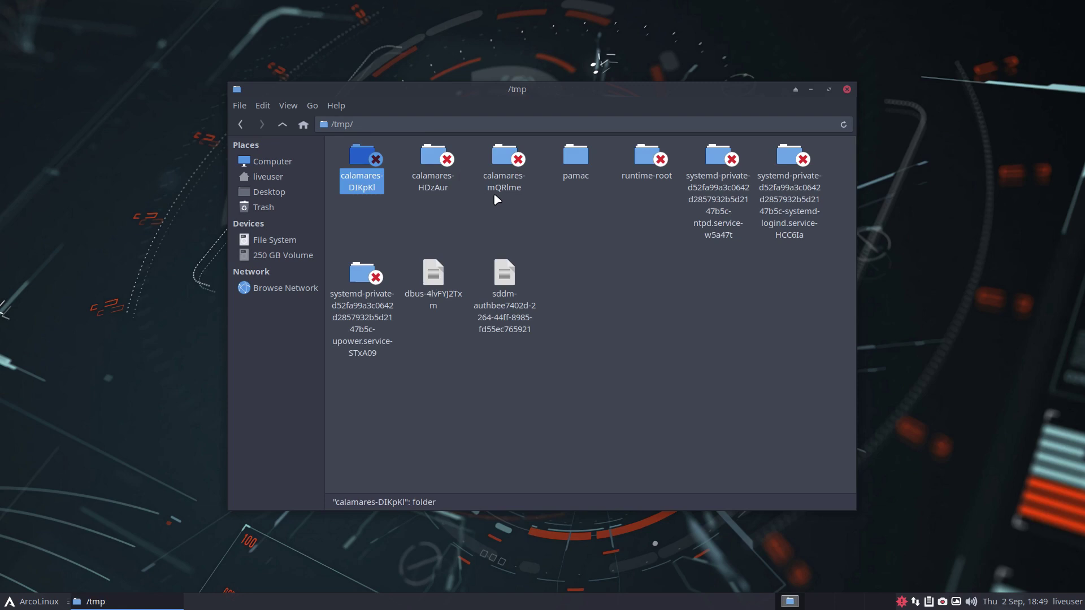
click(283, 123)
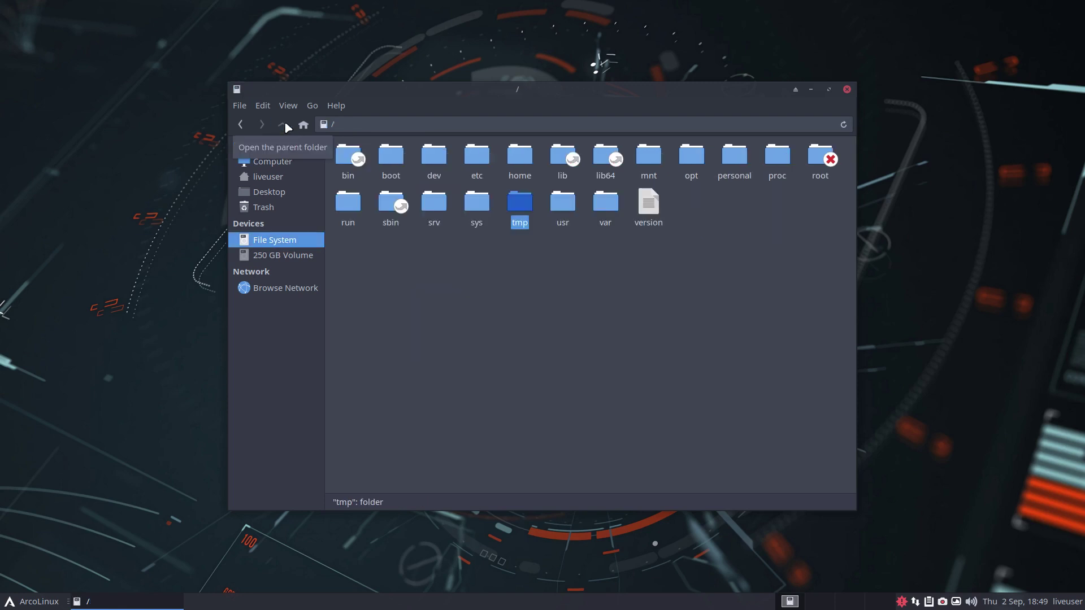
click(277, 176)
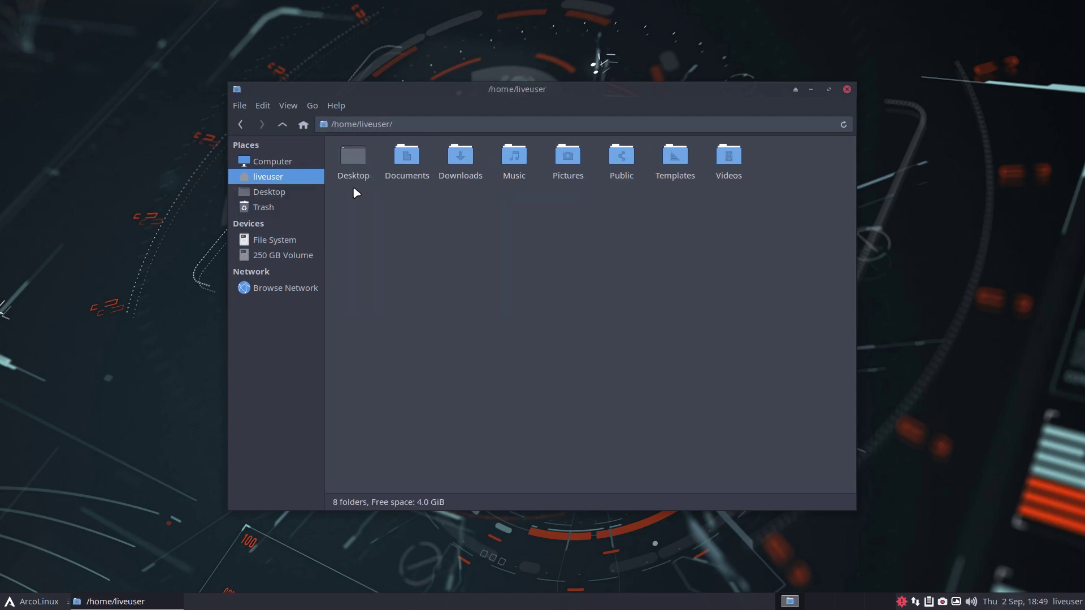
click(277, 239)
- Open the file system as root, show hidden files, and go to /root/.cache/calamares
right_click(642, 291)
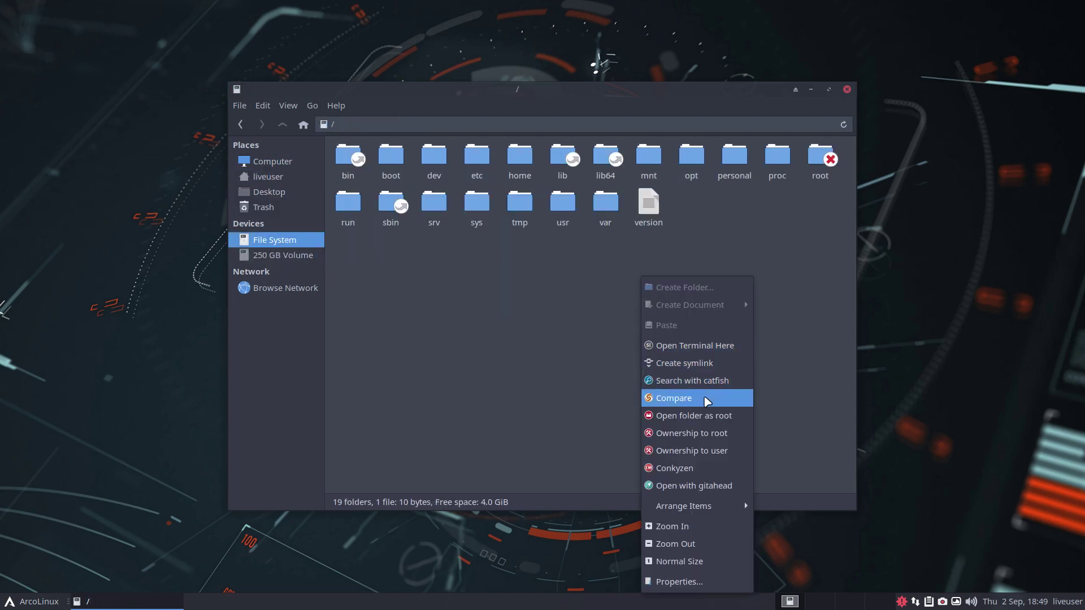
click(706, 415)
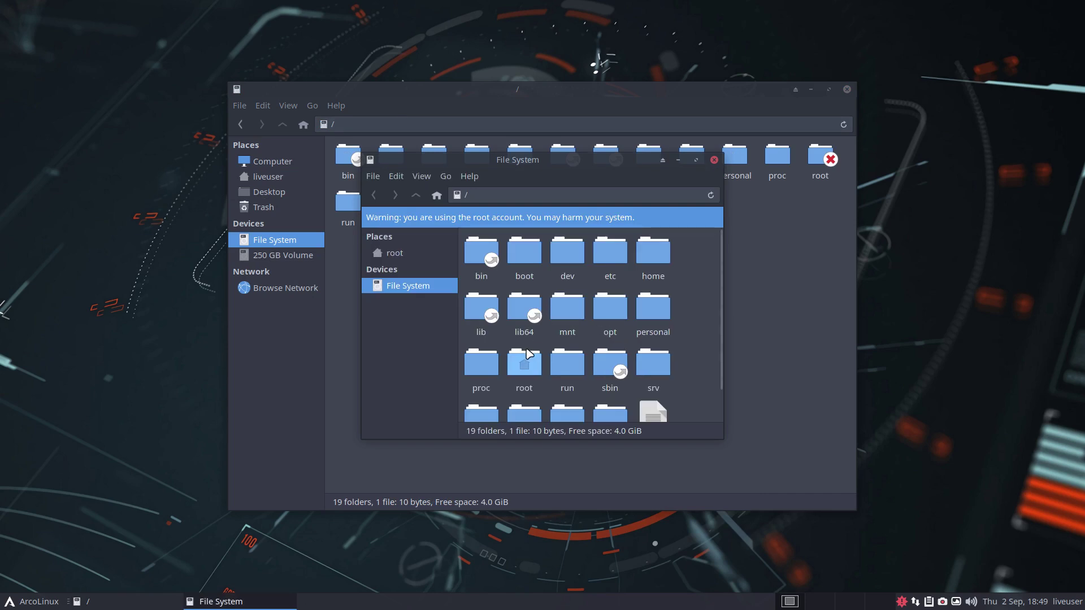
double_click(526, 349)
key(ctrl+h)
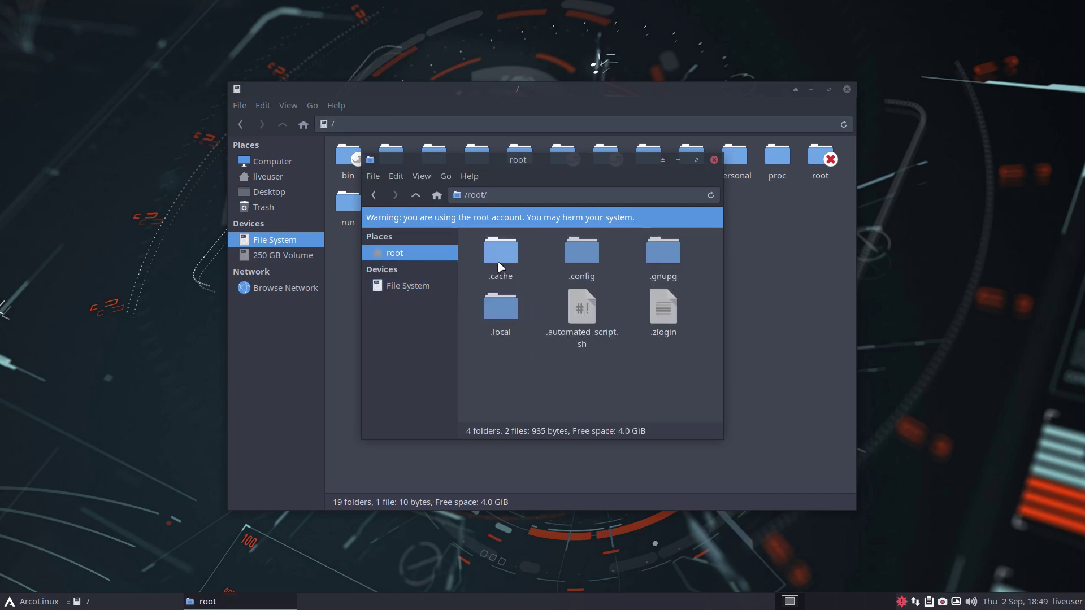
double_click(500, 252)
double_click(566, 263)
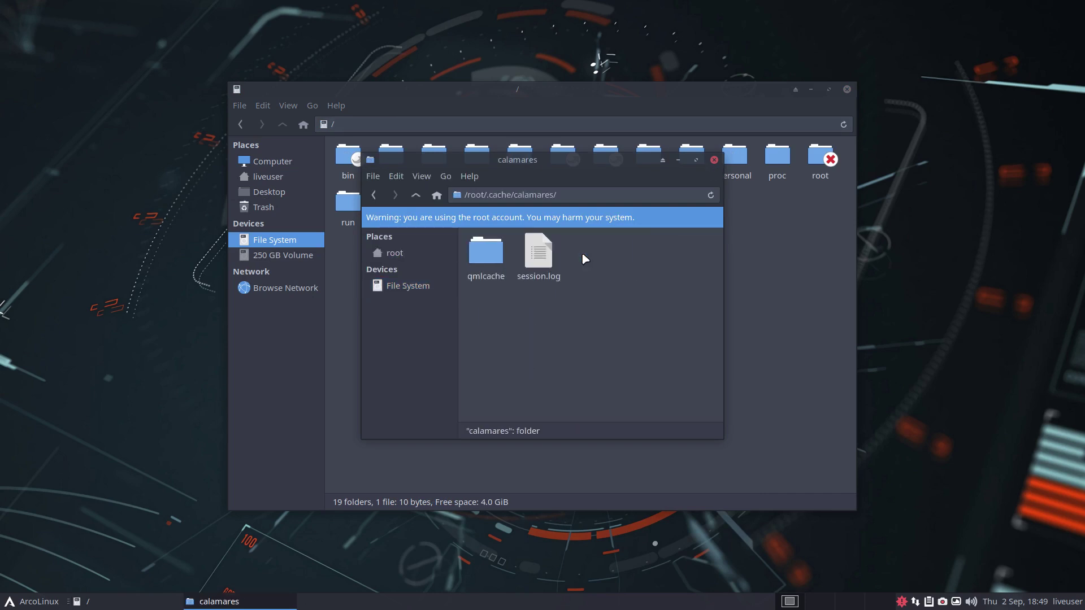
- Open session.log from the calamares cache folder with Sublime Text
click(539, 253)
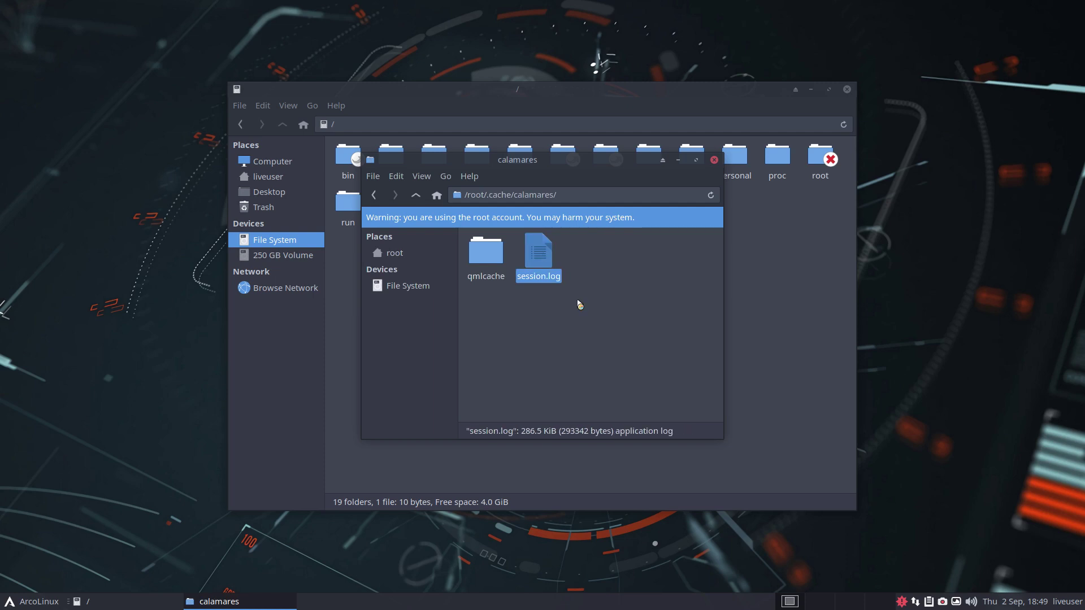
drag(614, 160, 595, 279)
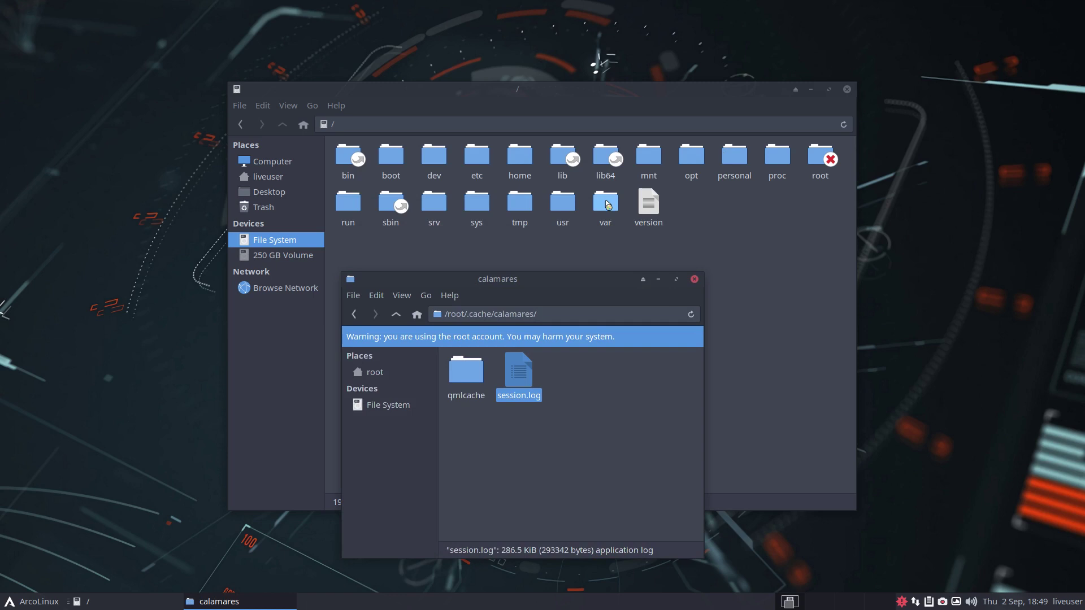
right_click(516, 385)
mouse_move(585, 410)
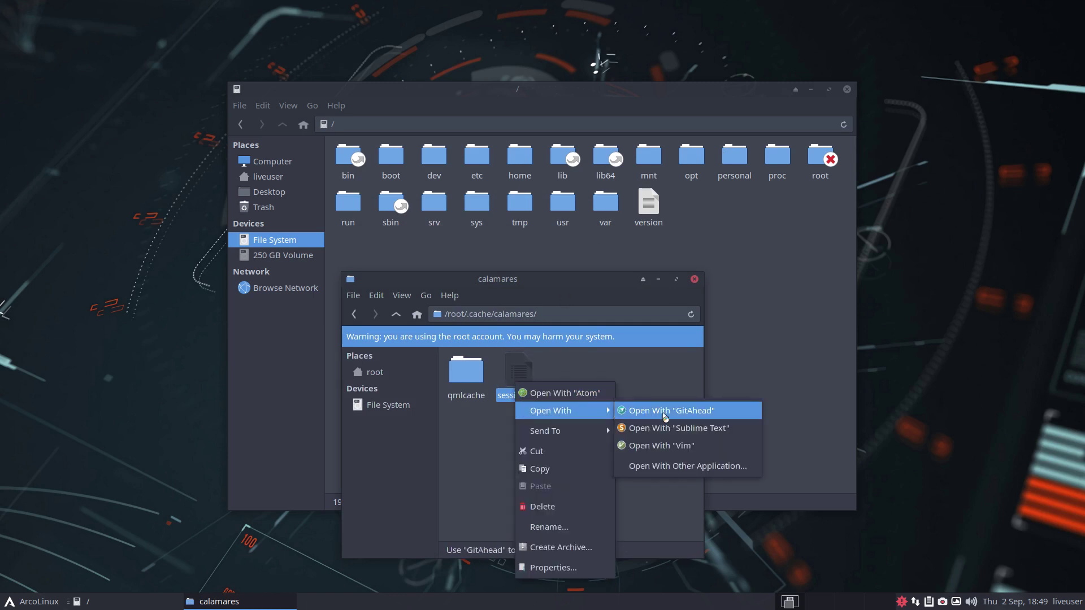
click(728, 431)
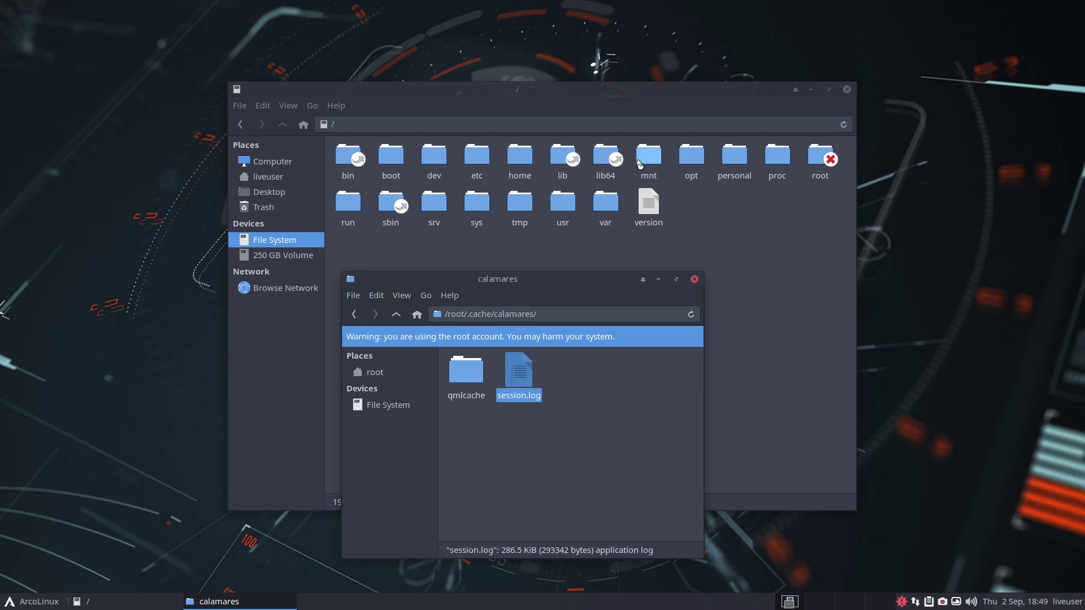
- Maximize Sublime Text, enlarge the font, and search session.log for 'exit code: 1'
click(737, 127)
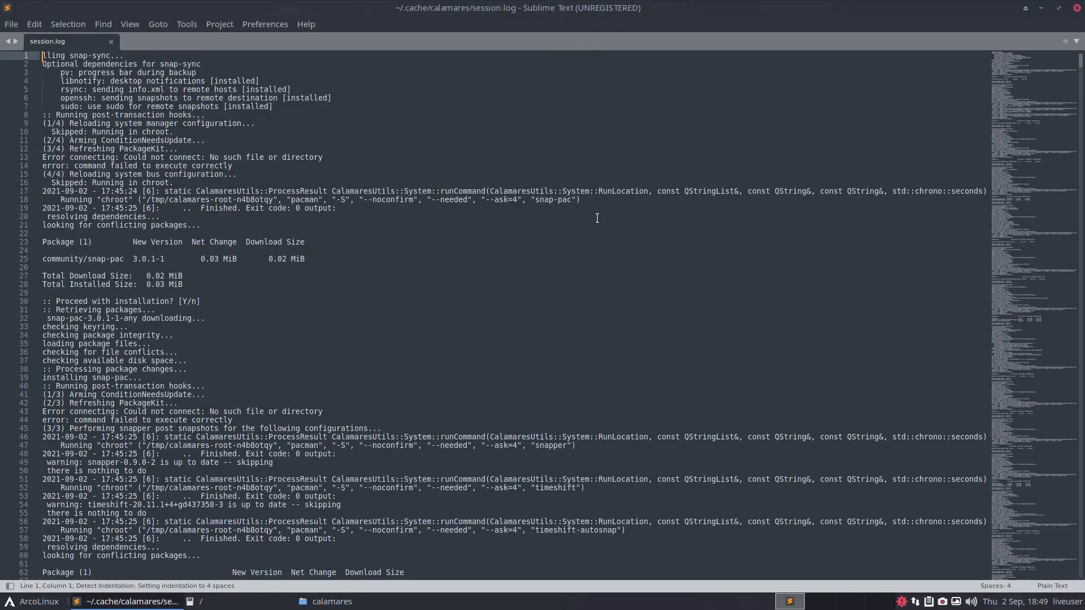
scroll(285, 229, up, 5)
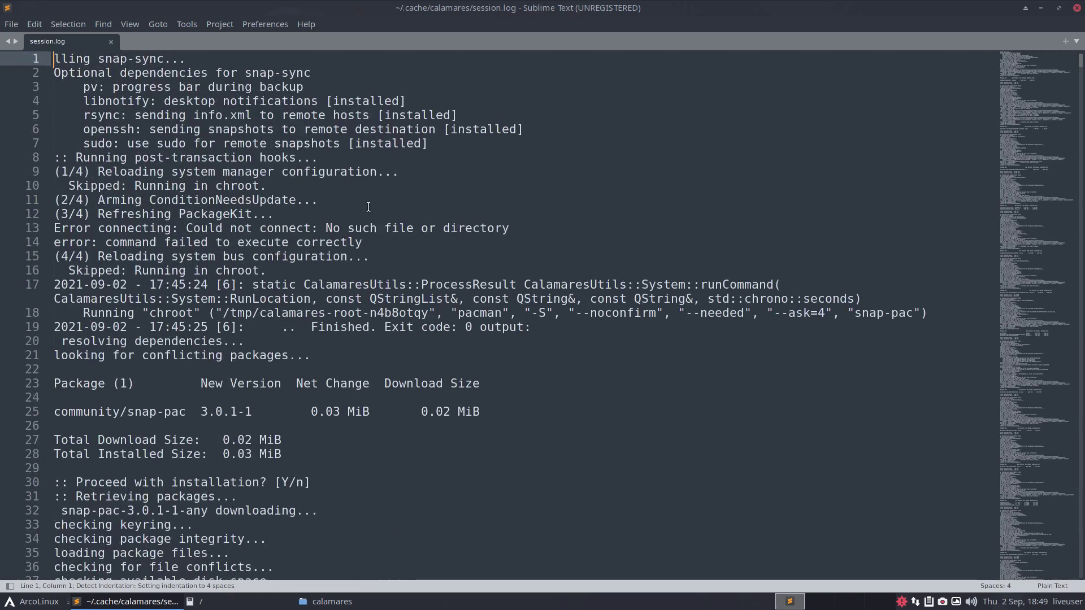
key(ctrl+f)
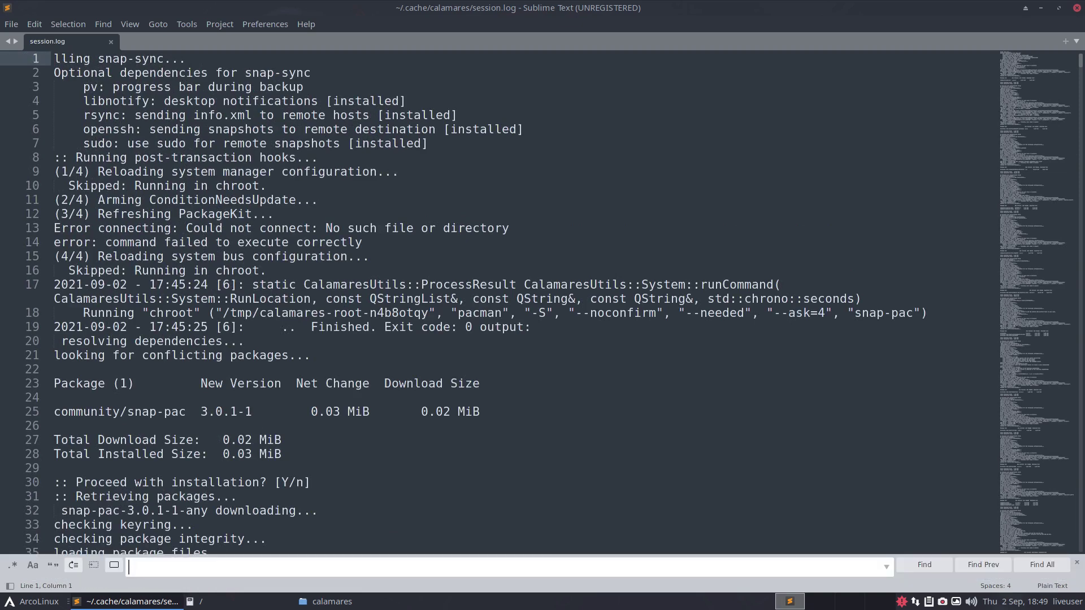
text(exi)
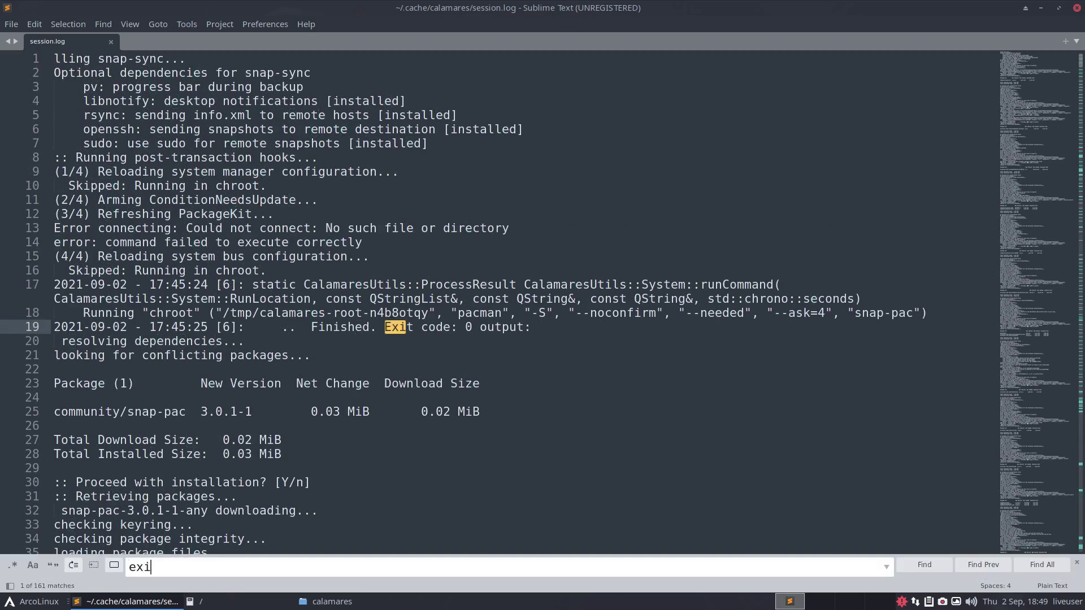
text(t cd)
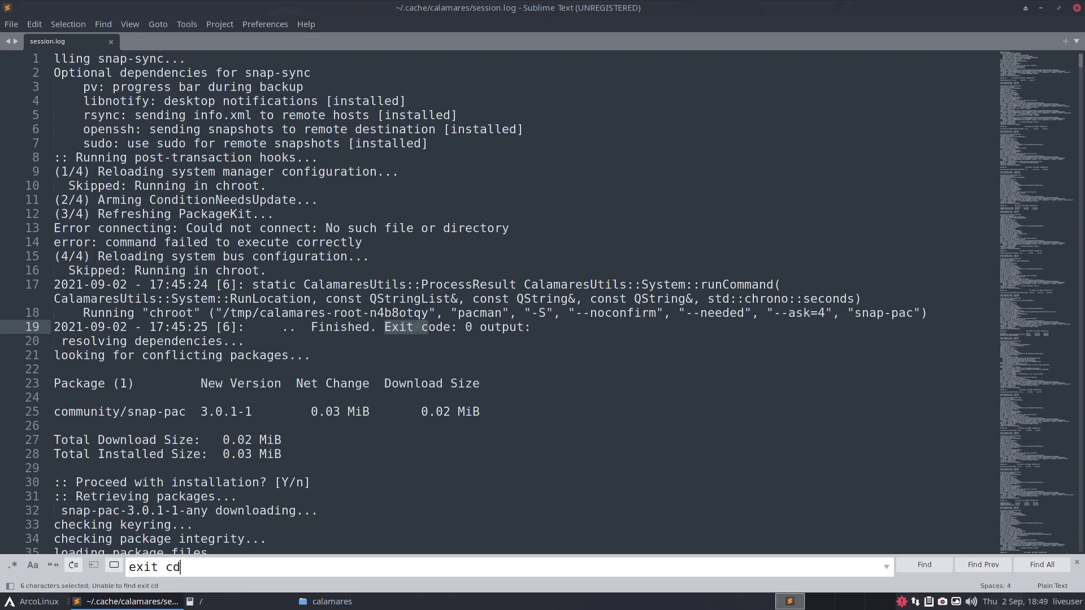
key(BackSpace)
text(ode)
key(BackSpace)
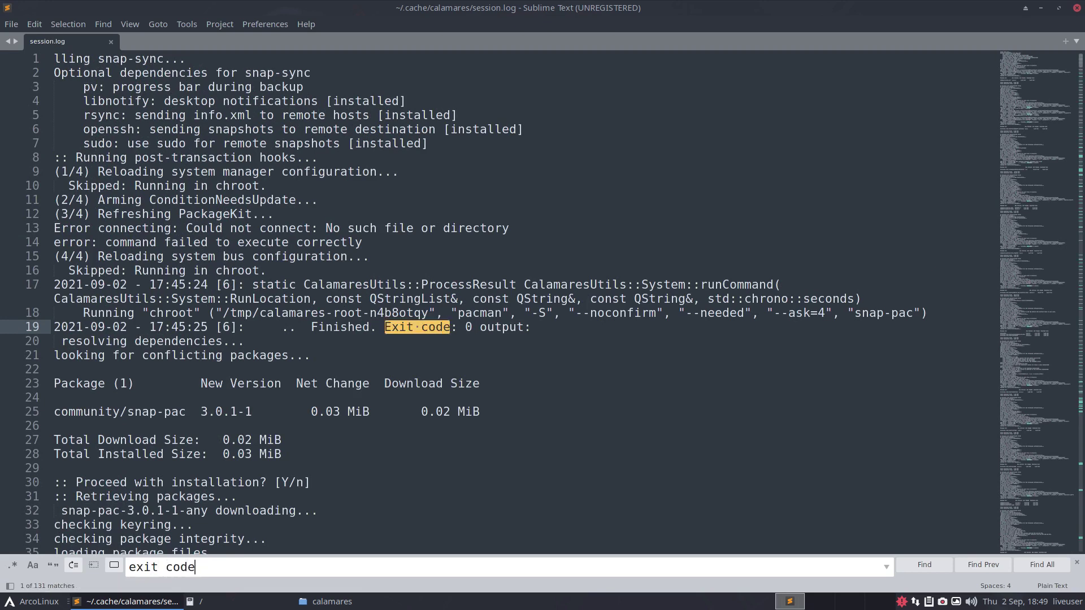
text(: 1)
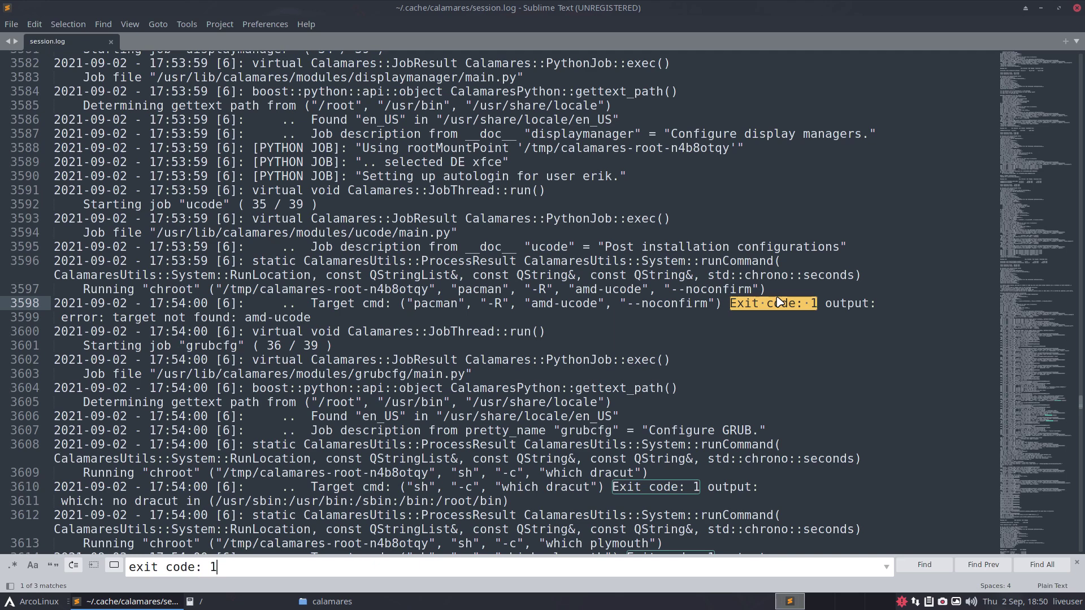
- Cycle repeatedly through the Exit code: 1 matches at lines 3598, 3610 and 3614, ending on the 'which plymouth' failure at 3614
click(941, 568)
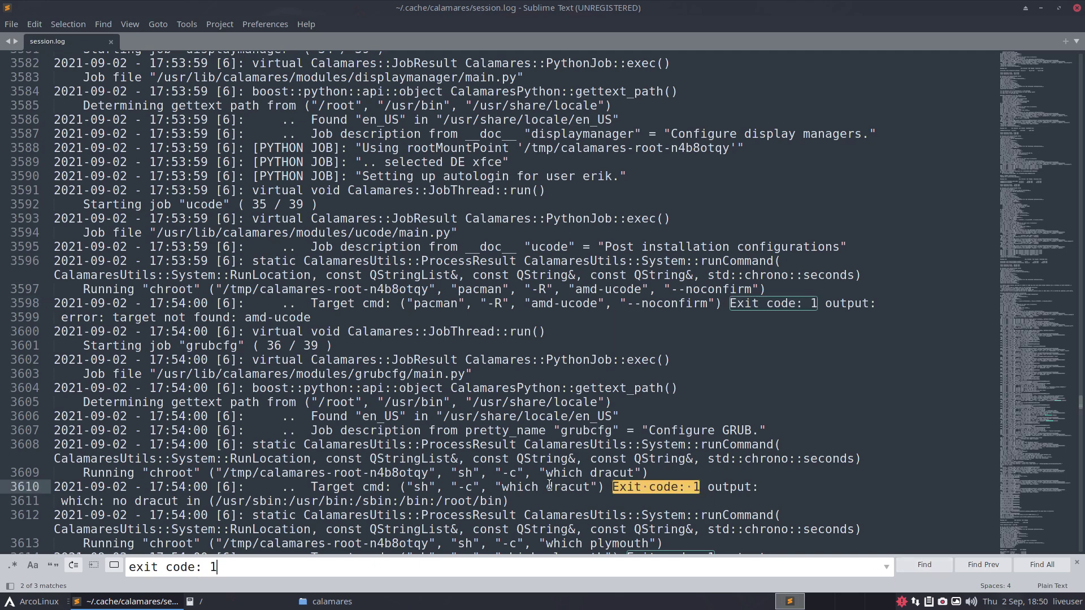
drag(554, 487, 597, 486)
click(918, 566)
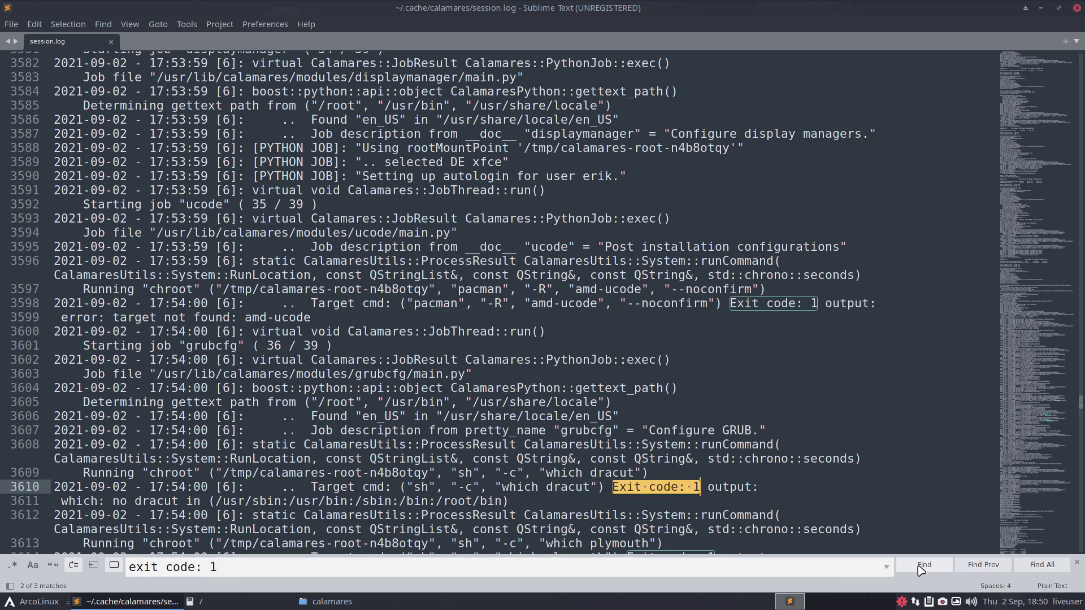
click(920, 568)
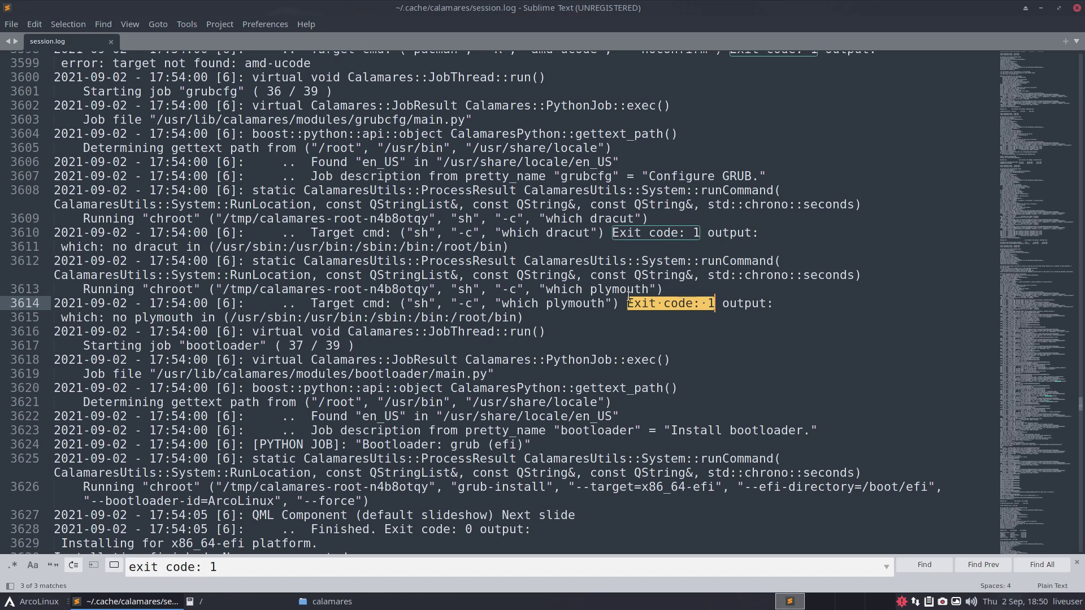
click(924, 565)
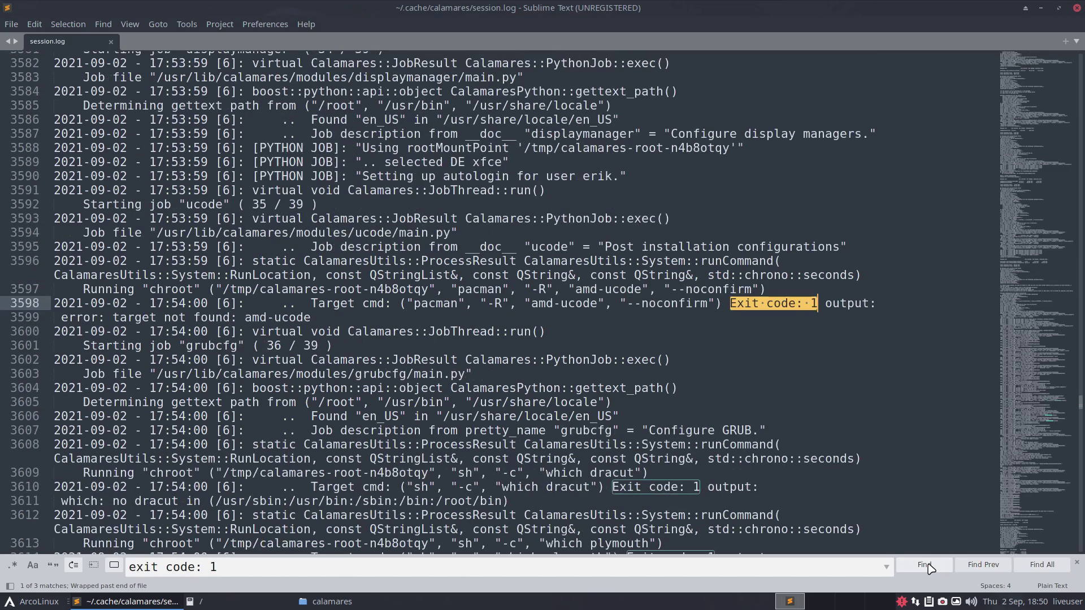
click(924, 565)
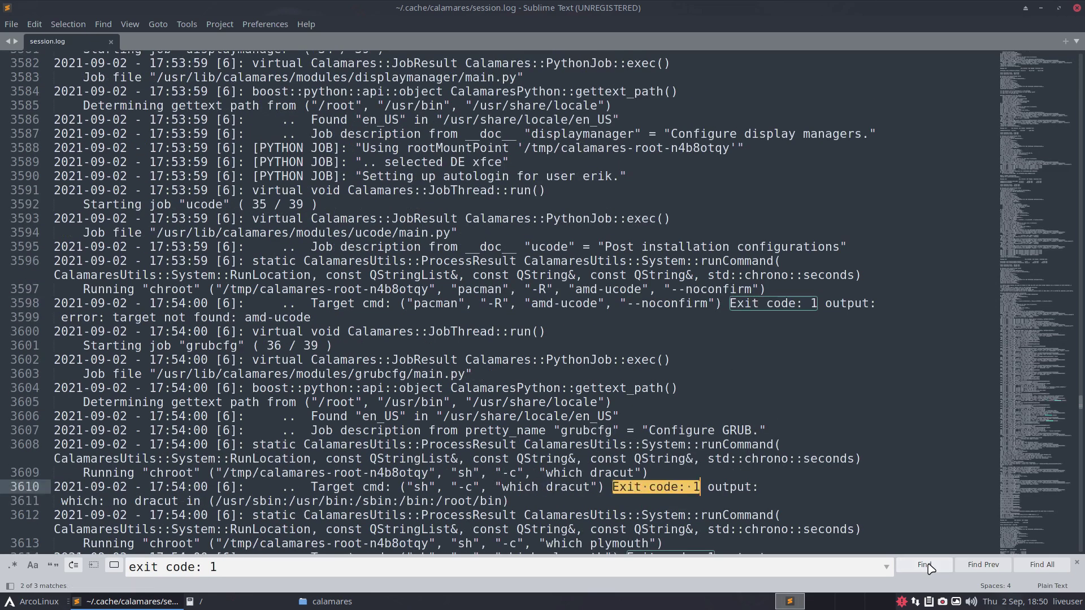
click(925, 565)
click(928, 564)
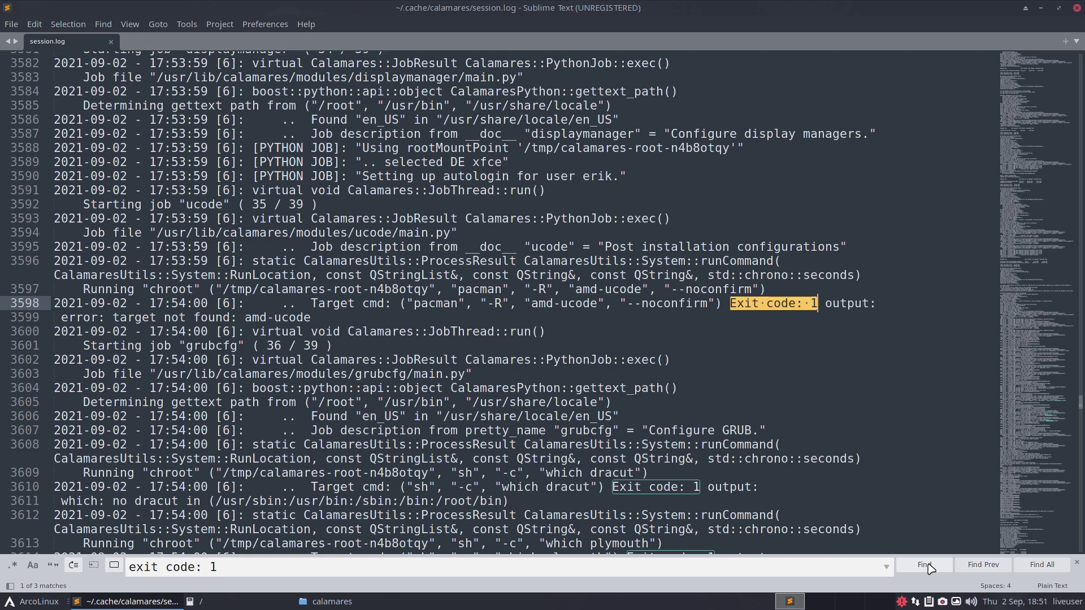
click(930, 566)
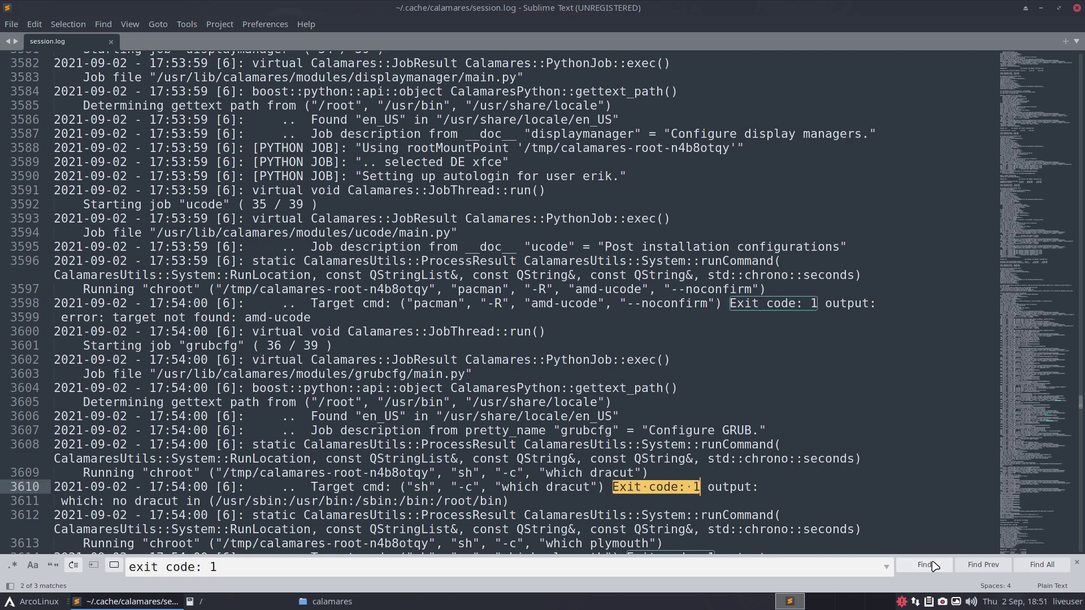
click(933, 566)
click(933, 566)
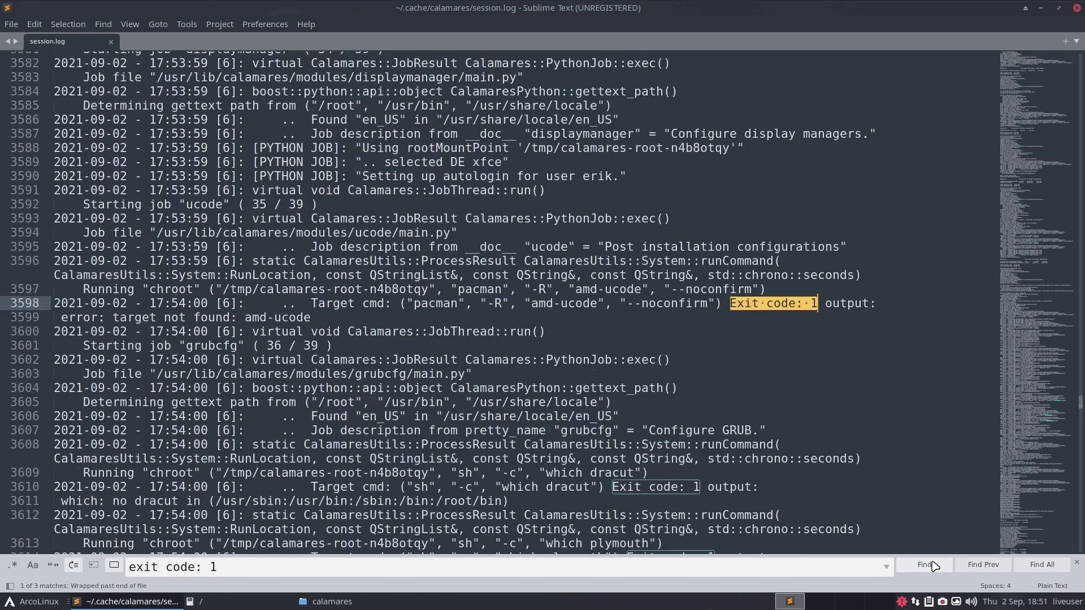
click(933, 566)
click(933, 566)
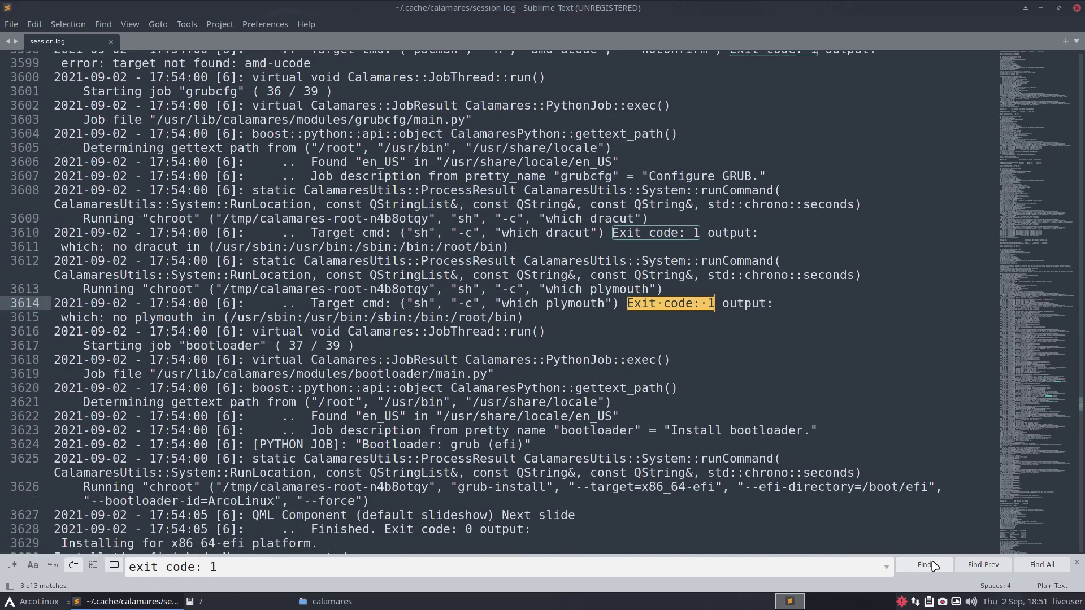